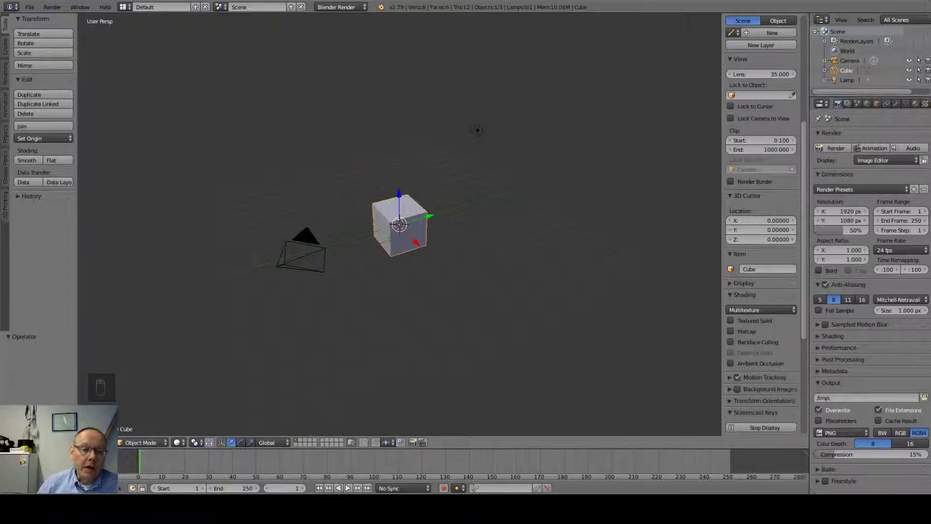
Delete the default cube from the scene
{"action": "middle_click_drag", "start_coordinate": [436, 296], "coordinate": [442, 273]}
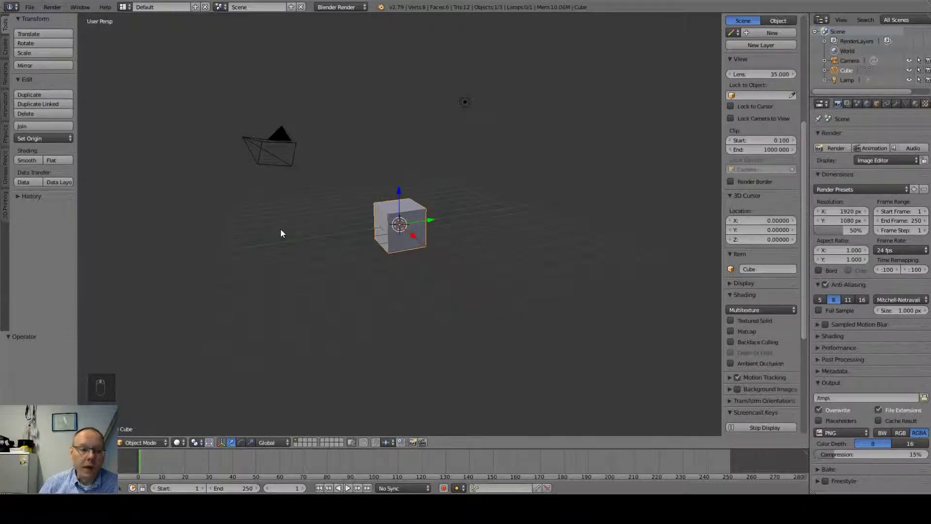
{"action": "right_click", "coordinate": [277, 143]}
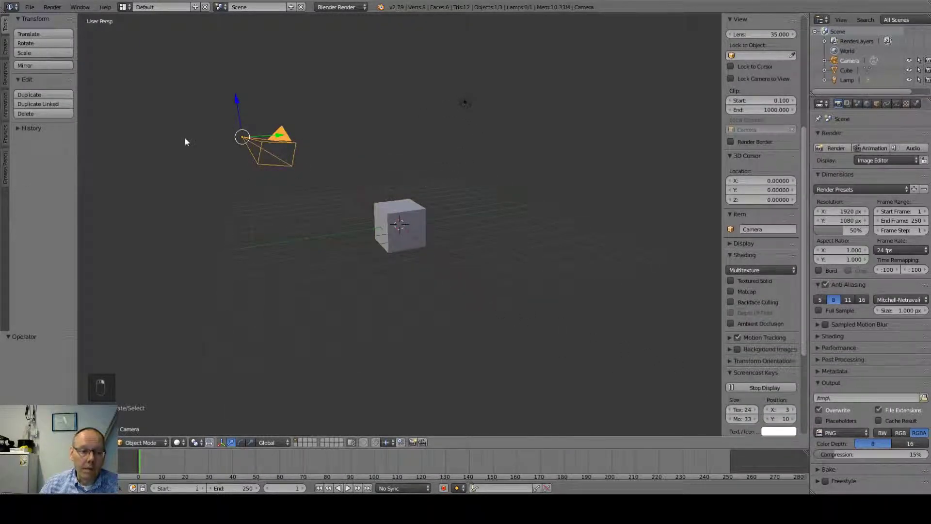
{"action": "right_click", "coordinate": [466, 104]}
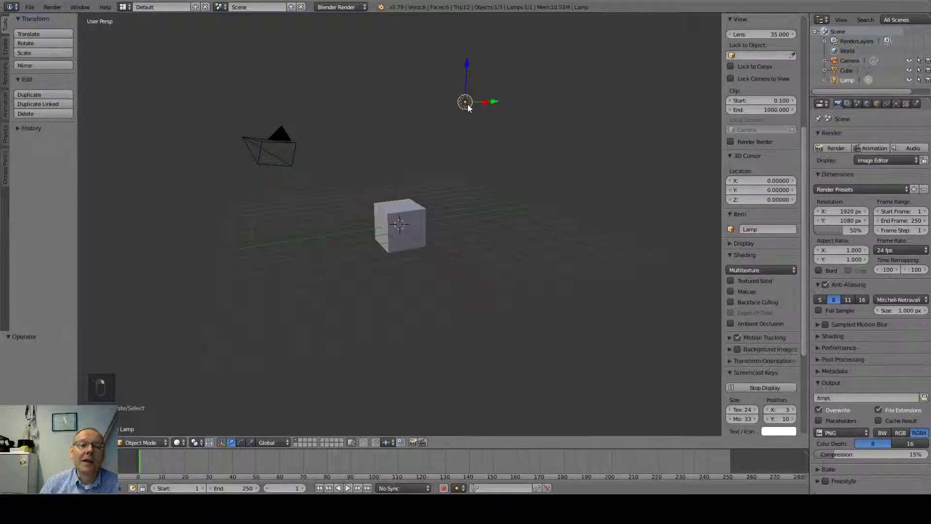
{"action": "right_click", "coordinate": [393, 237]}
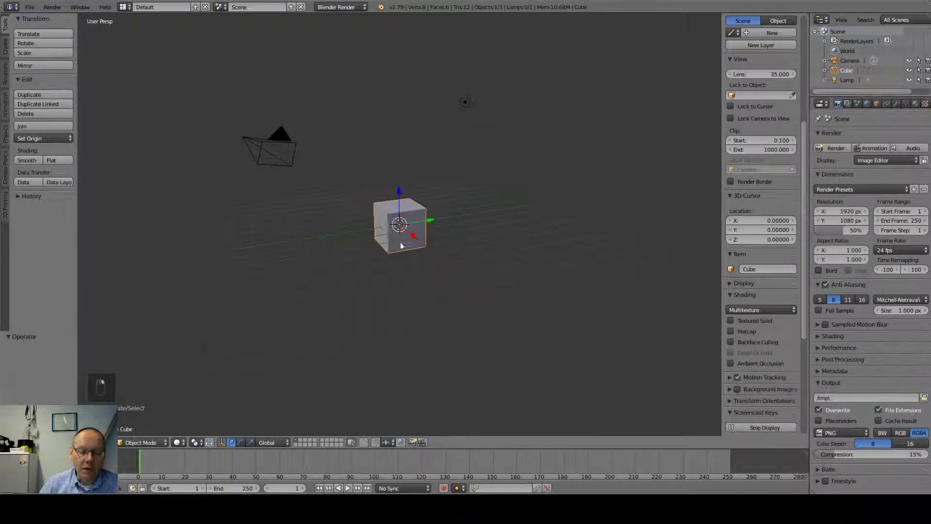
{"action": "key", "text": "Delete"}
{"action": "left_click", "coordinate": [414, 214]}
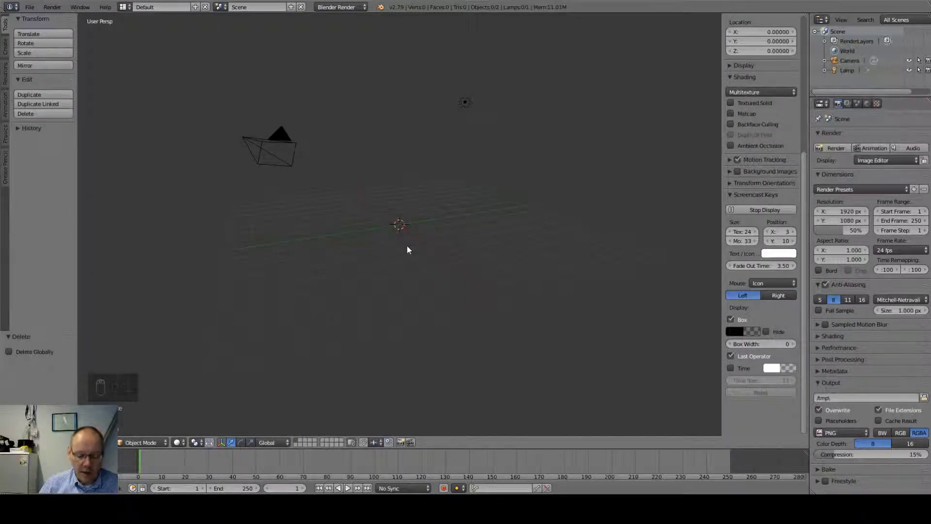
Add a mesh cylinder at the scene centre and set it to 60 vertices
{"action": "key", "text": "shift+a"}
{"action": "mouse_move", "coordinate": [406, 245]}
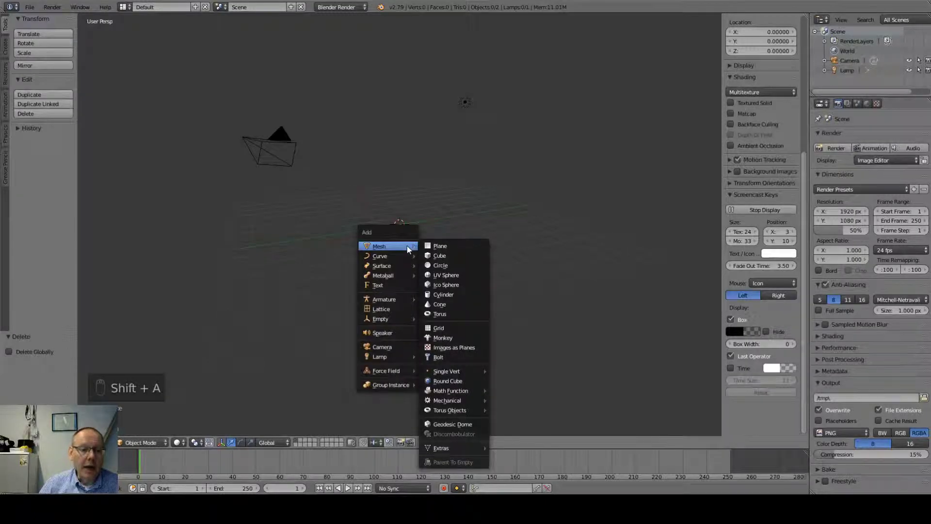
{"action": "left_click", "coordinate": [444, 294]}
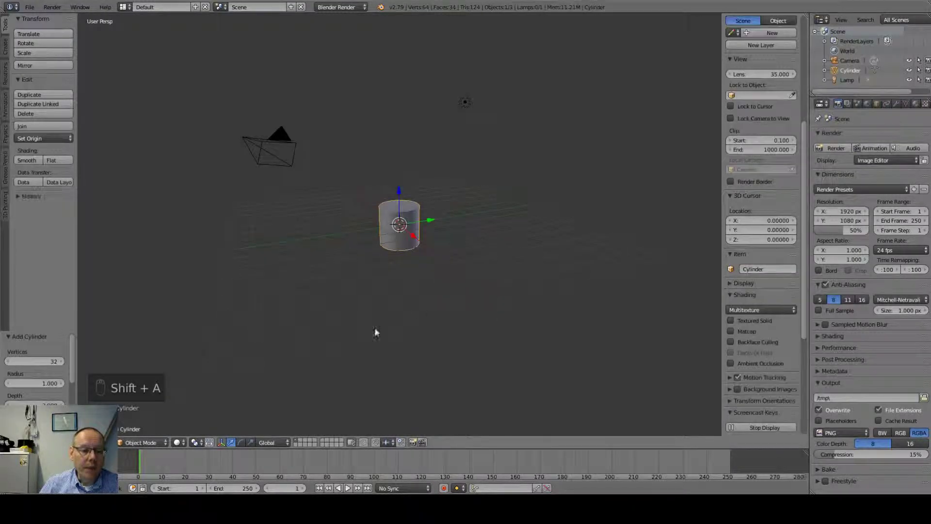
{"action": "left_click", "coordinate": [52, 361]}
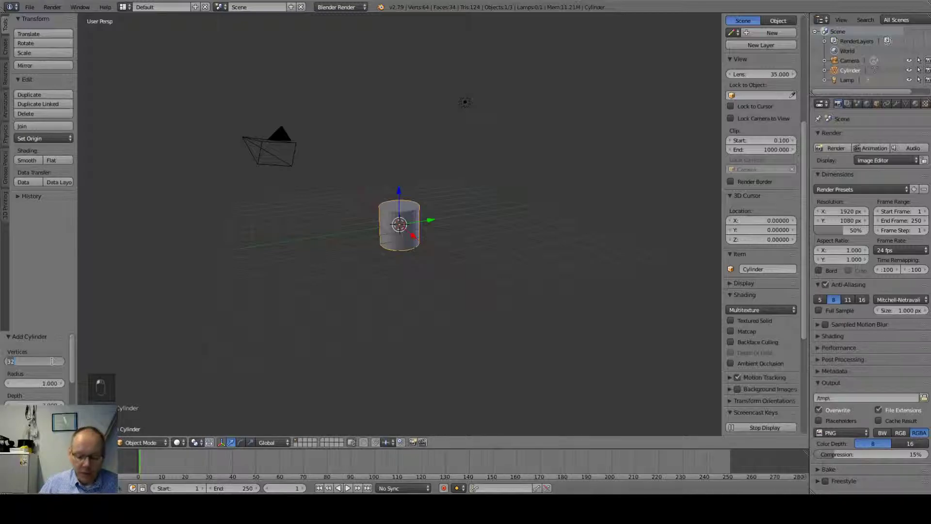
{"action": "type", "text": "60"}
{"action": "key", "text": "Return"}
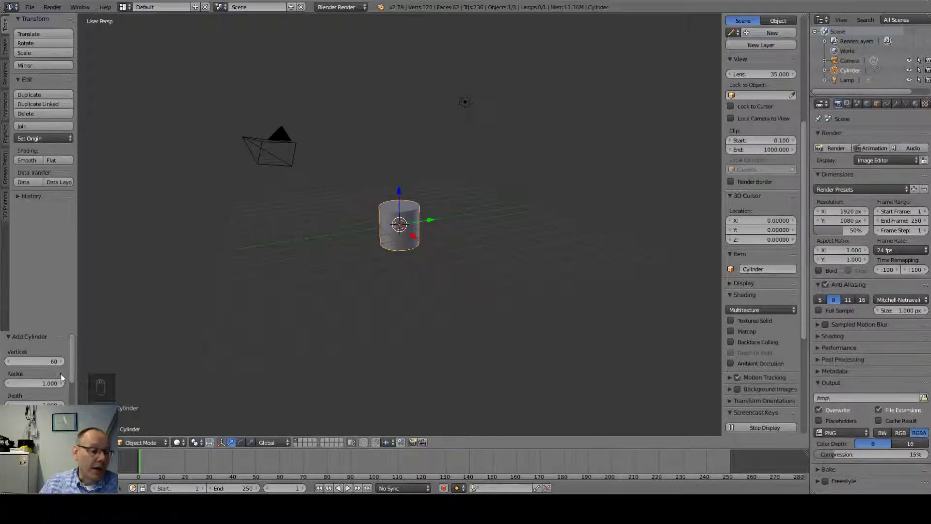
Select the cylinder's bottom face in Edit Mode and snap the 3D cursor to it
{"action": "scroll", "coordinate": [381, 255], "scroll_direction": "up", "scroll_amount": 2}
{"action": "scroll", "coordinate": [381, 256], "scroll_direction": "up", "scroll_amount": 4}
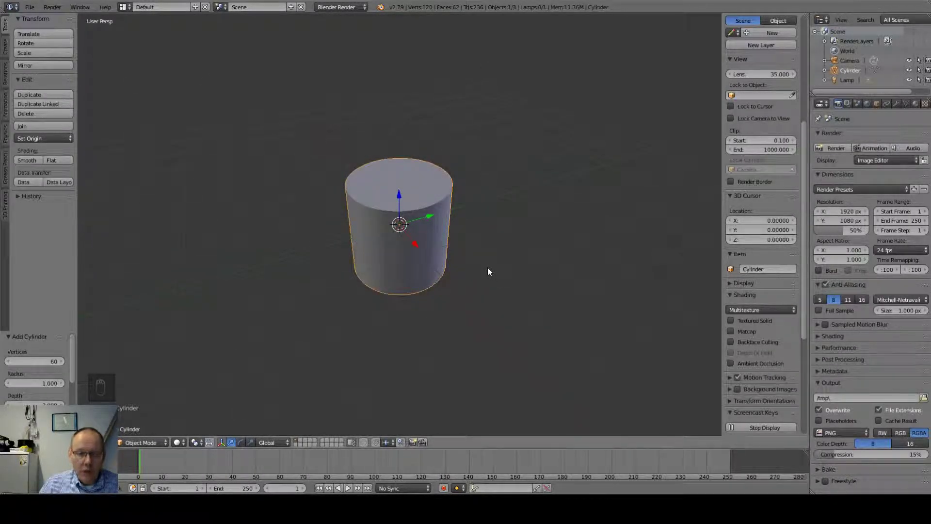
{"action": "key", "text": "Tab"}
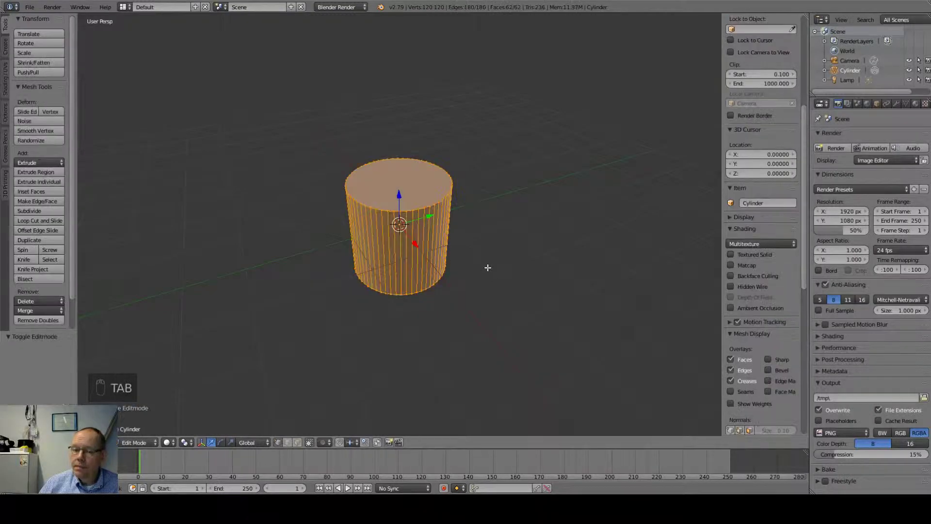
{"action": "middle_click_drag", "start_coordinate": [436, 242], "coordinate": [327, 374]}
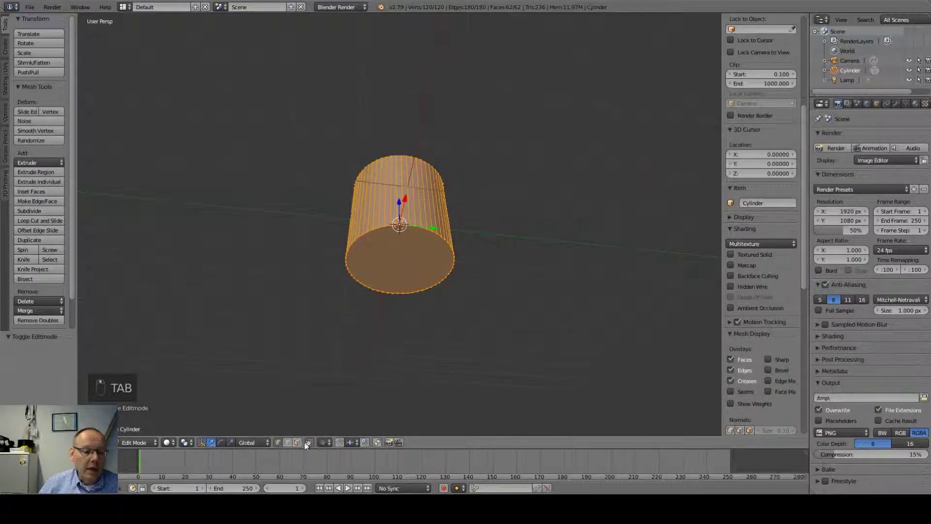
{"action": "right_click", "coordinate": [407, 267]}
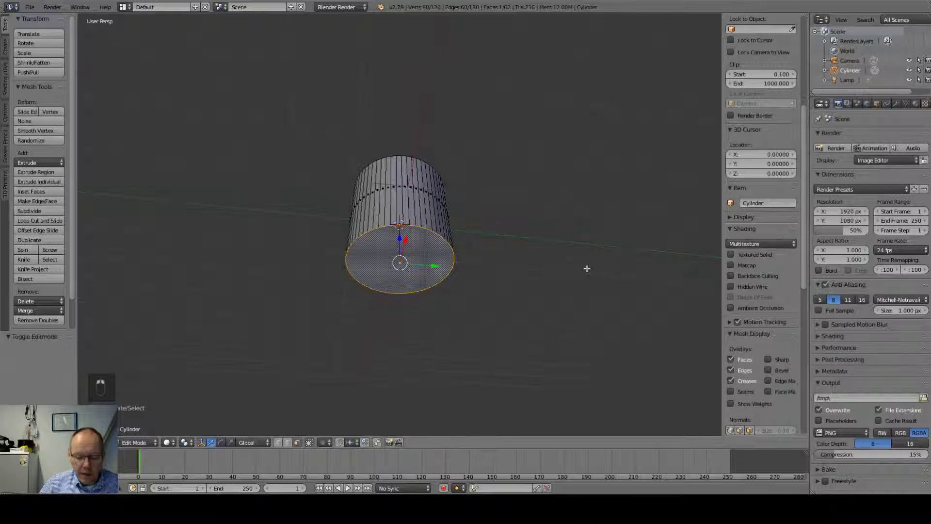
{"action": "key", "text": "shift+s"}
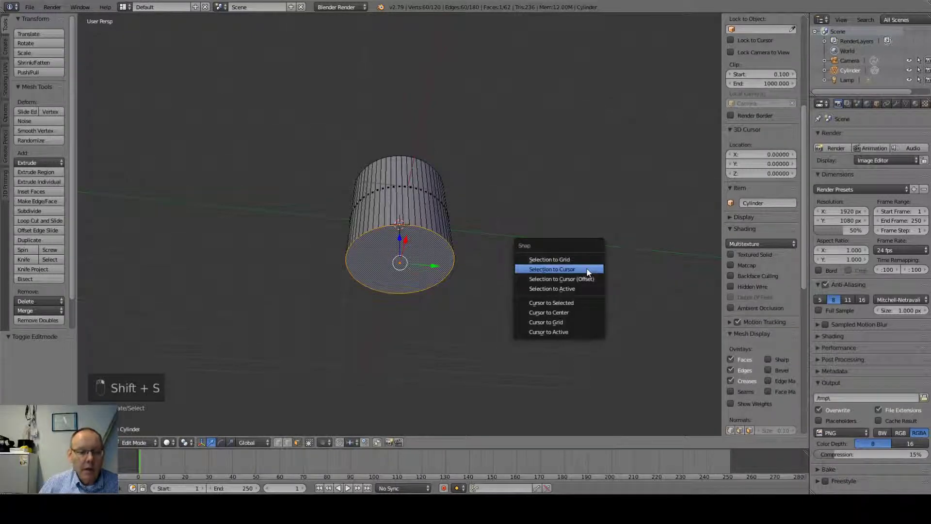
{"action": "left_click", "coordinate": [585, 302]}
Return to Object Mode and set the cylinder's origin to the 3D cursor
{"action": "key", "text": "Tab"}
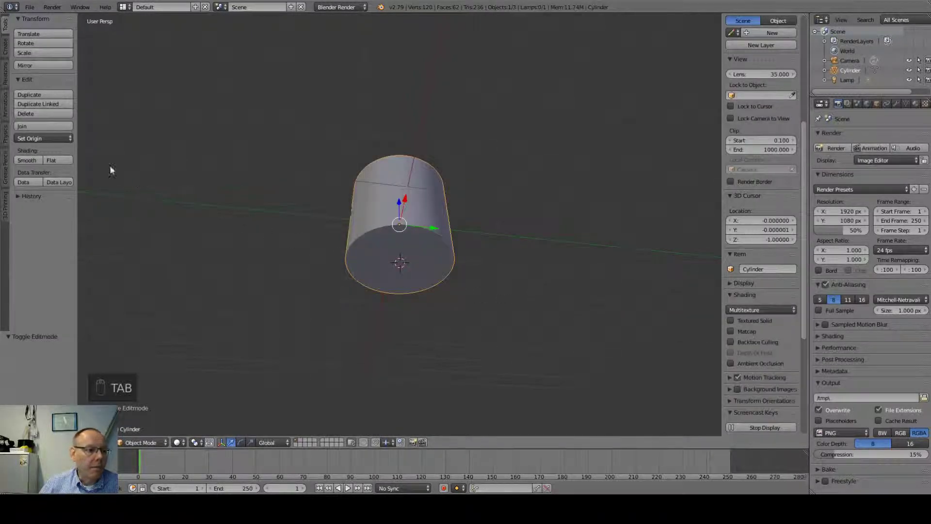
{"action": "left_click", "coordinate": [34, 138]}
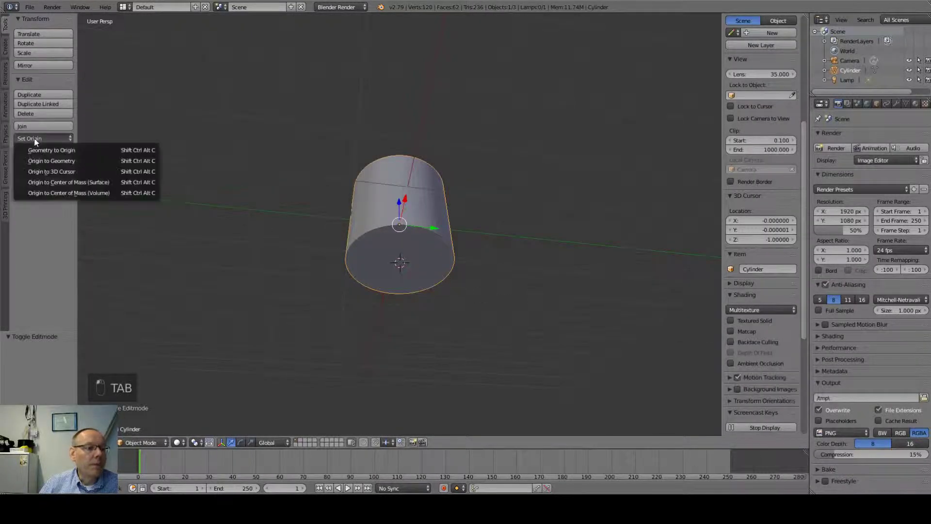
{"action": "left_click", "coordinate": [53, 172]}
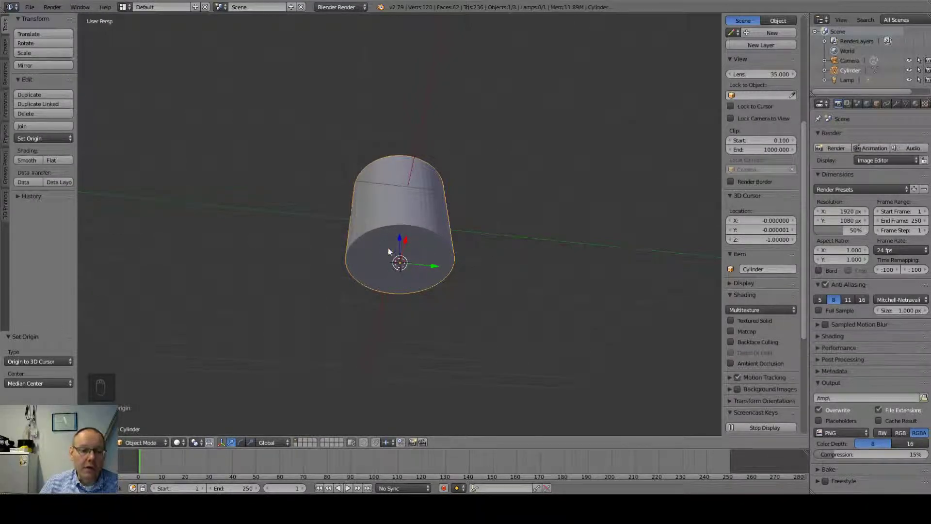
Snap the 3D cursor to the scene centre and snap the cylinder to the cursor
{"action": "key", "text": "shift+s"}
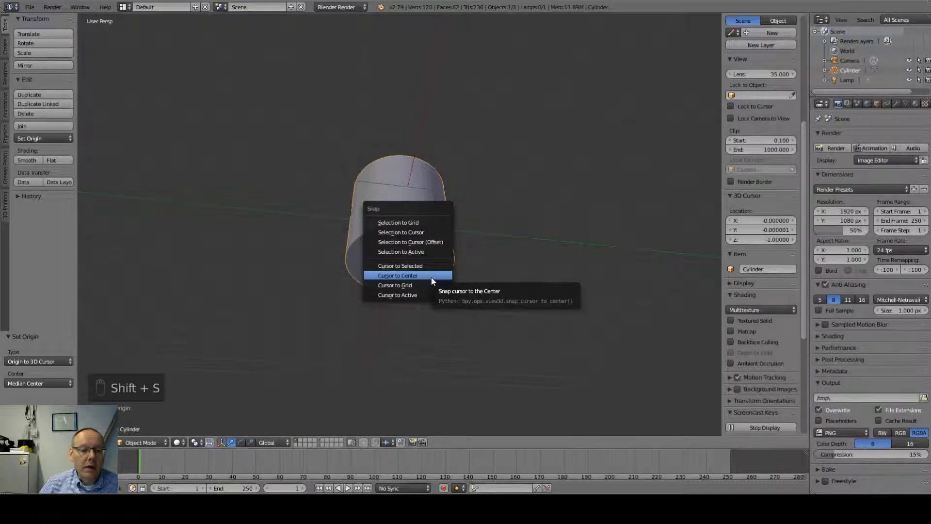
{"action": "left_click", "coordinate": [398, 275]}
{"action": "key", "text": "shift+s"}
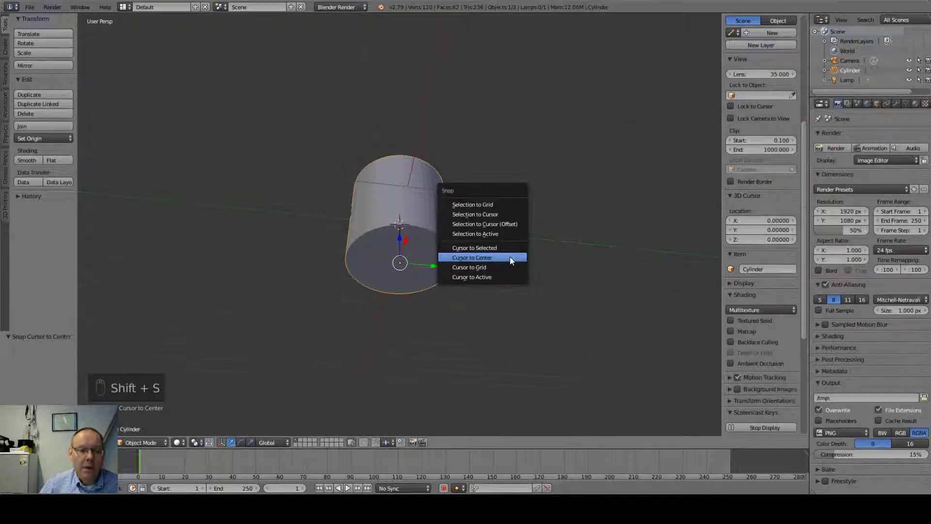
{"action": "left_click", "coordinate": [510, 214]}
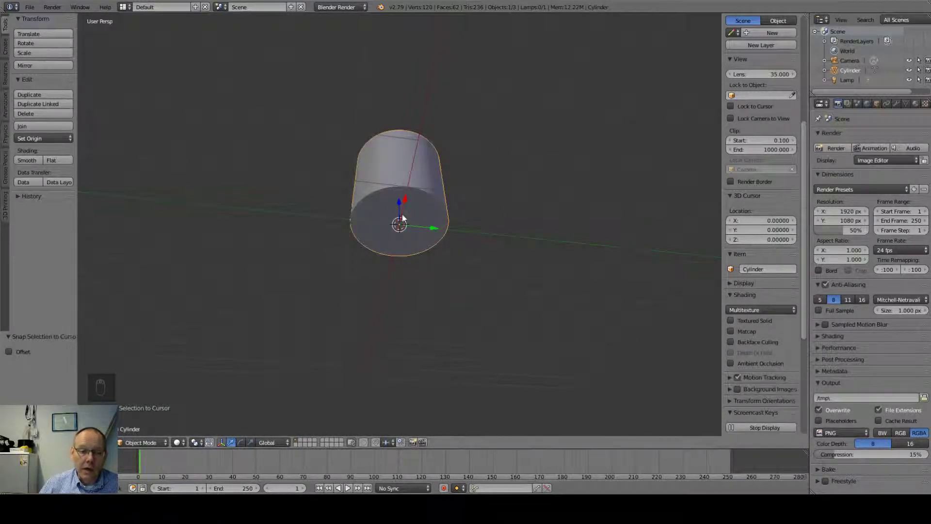
{"action": "scroll", "coordinate": [403, 230], "scroll_direction": "up", "scroll_amount": 3}
{"action": "middle_click_drag", "start_coordinate": [403, 234], "coordinate": [426, 247]}
{"action": "left_click_drag", "start_coordinate": [398, 193], "coordinate": [397, 188]}
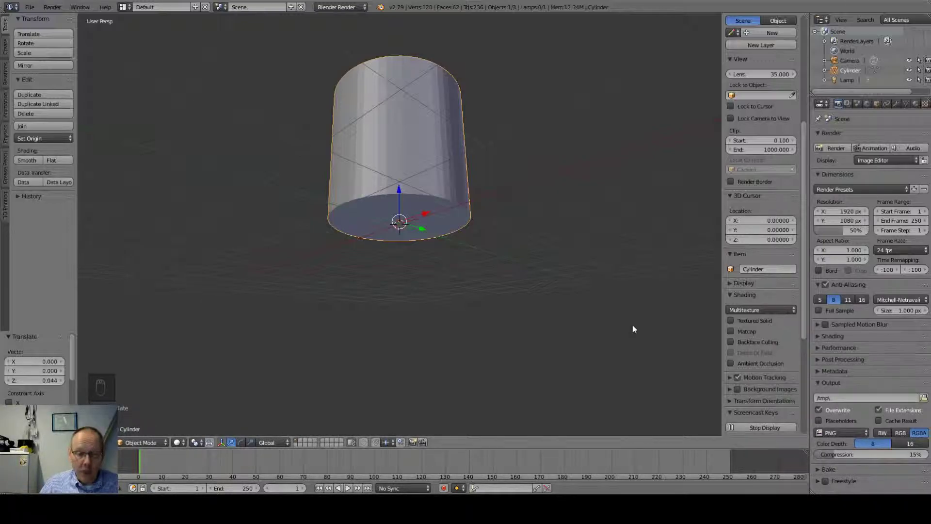
{"action": "key", "text": "ctrl+z"}
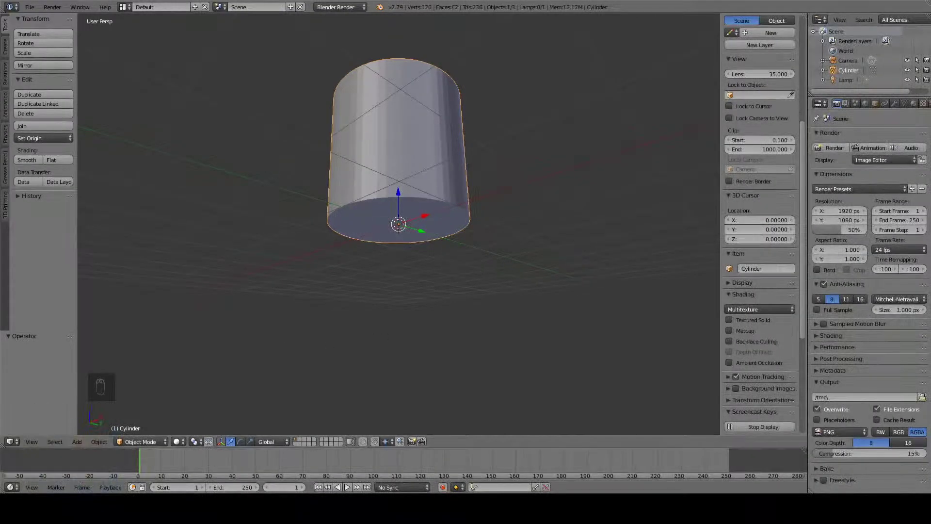
Set the cylinder's Z dimension to 3
{"action": "middle_click_drag", "start_coordinate": [446, 271], "coordinate": [449, 326]}
{"action": "scroll", "coordinate": [606, 145], "scroll_direction": "up", "scroll_amount": 4}
{"action": "scroll", "coordinate": [606, 144], "scroll_direction": "down", "scroll_amount": 4}
{"action": "scroll", "coordinate": [764, 124], "scroll_direction": "up", "scroll_amount": 5}
{"action": "scroll", "coordinate": [764, 125], "scroll_direction": "up", "scroll_amount": 5}
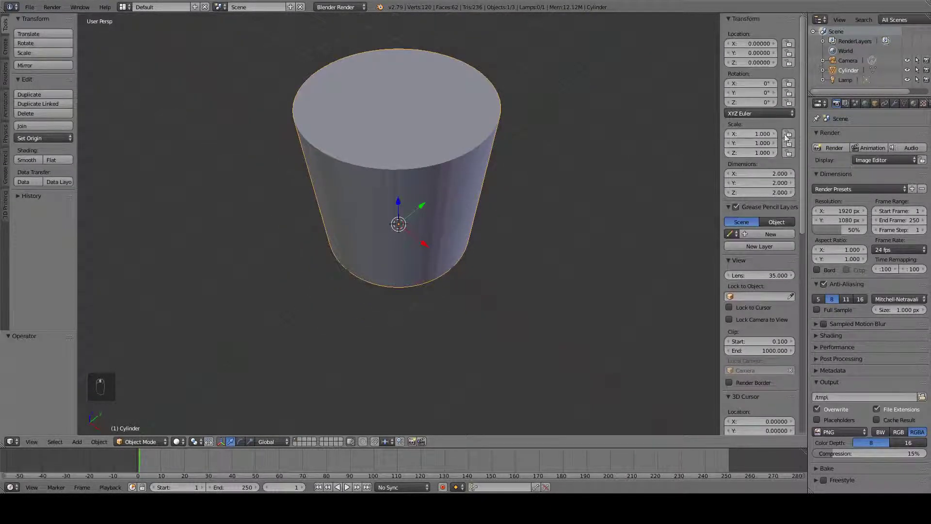
{"action": "left_click", "coordinate": [775, 193]}
{"action": "type", "text": "3"}
{"action": "key", "text": "Return"}
Rename the cylinder object as "lamp base"
{"action": "scroll", "coordinate": [465, 250], "scroll_direction": "down", "scroll_amount": 4}
{"action": "middle_click_drag", "start_coordinate": [467, 246], "coordinate": [458, 274], "text": "shift"}
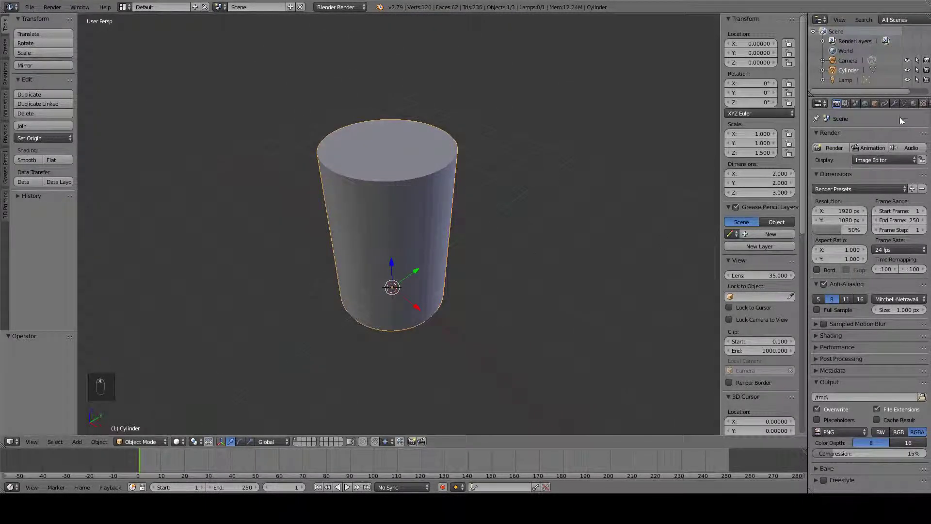
{"action": "double_click", "coordinate": [849, 70]}
{"action": "key", "text": "BackSpace"}
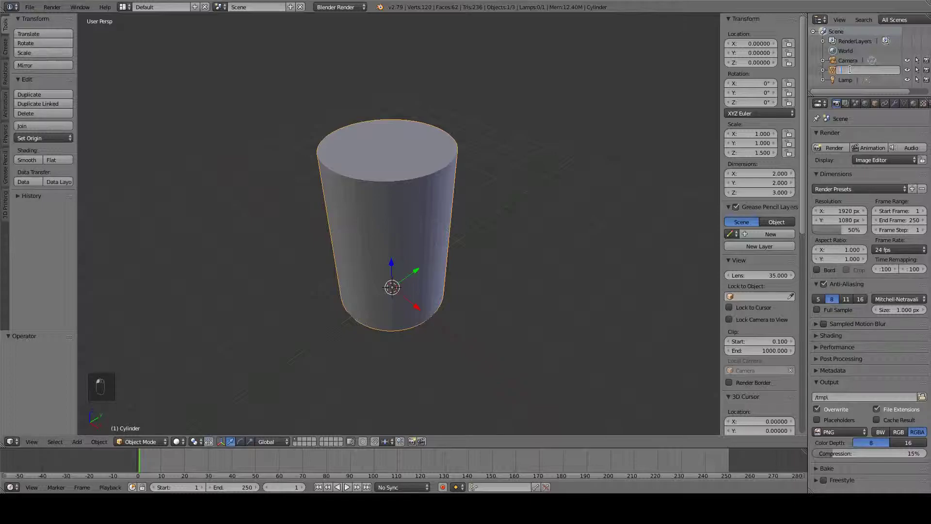
{"action": "type", "text": "lamp base"}
{"action": "key", "text": "Return"}
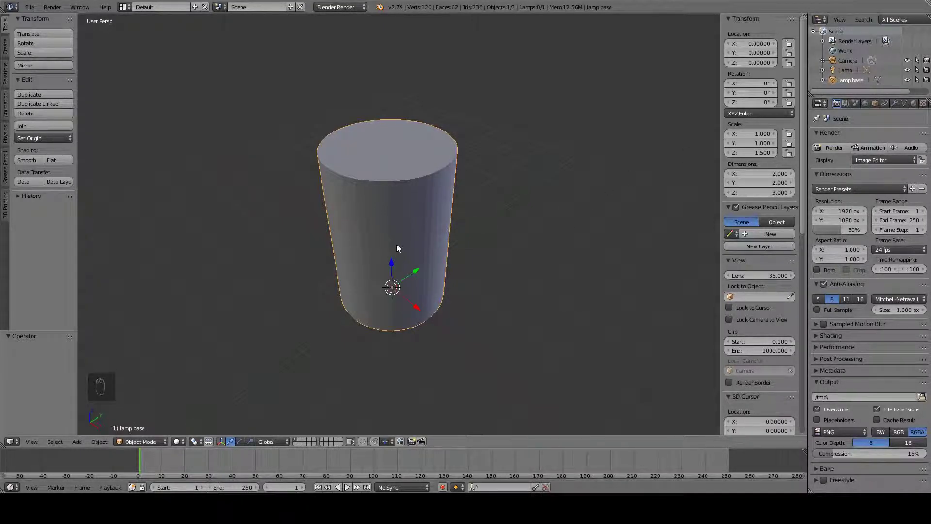
Select the top face of the lamp base in Edit Mode and snap the 3D cursor to it
{"action": "left_click", "coordinate": [525, 290]}
{"action": "middle_click_drag", "start_coordinate": [496, 257], "coordinate": [488, 268]}
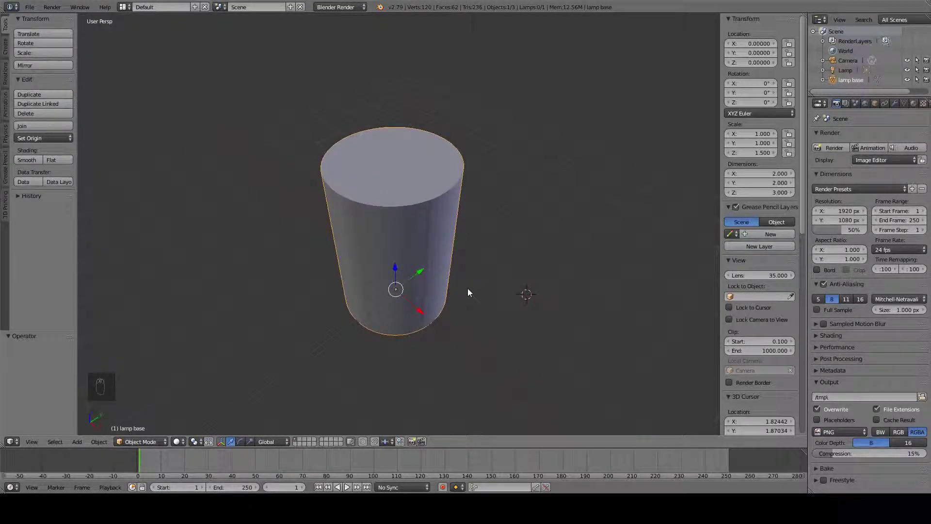
{"action": "key", "text": "Tab"}
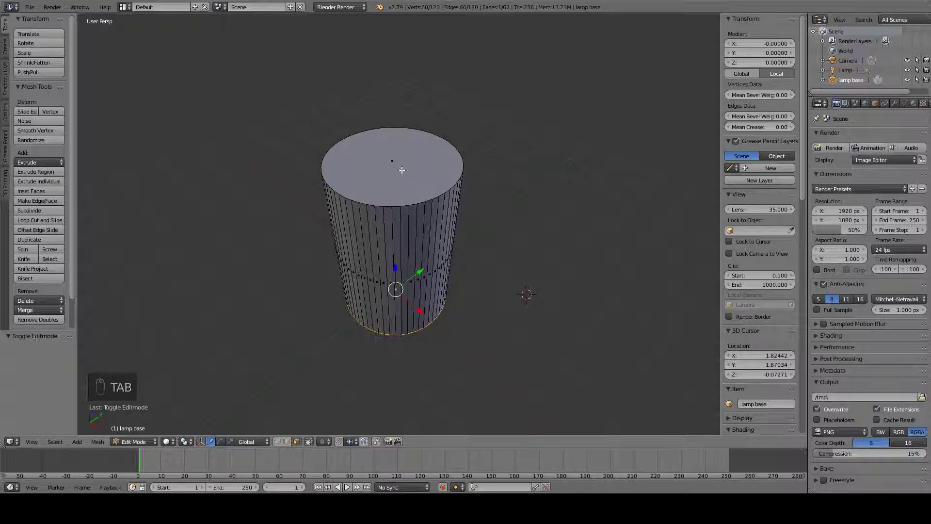
{"action": "right_click", "coordinate": [407, 171]}
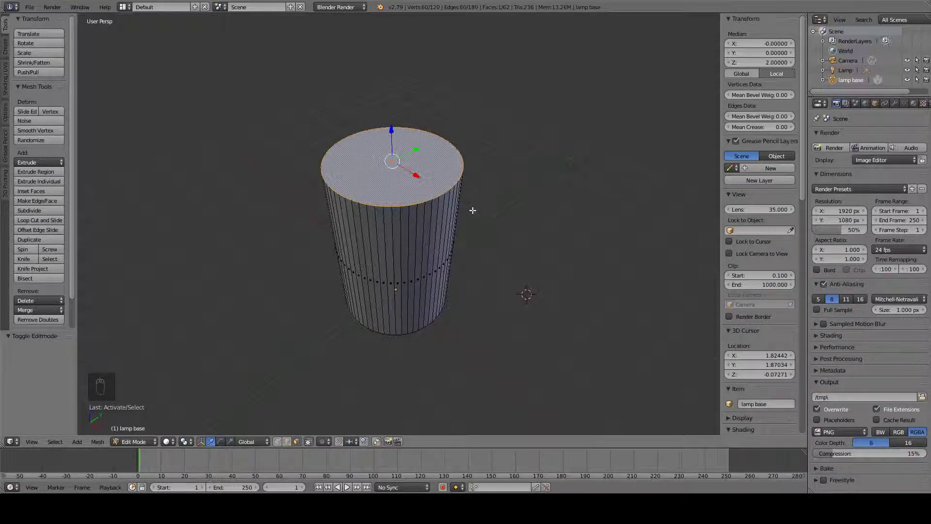
{"action": "key", "text": "shift+s"}
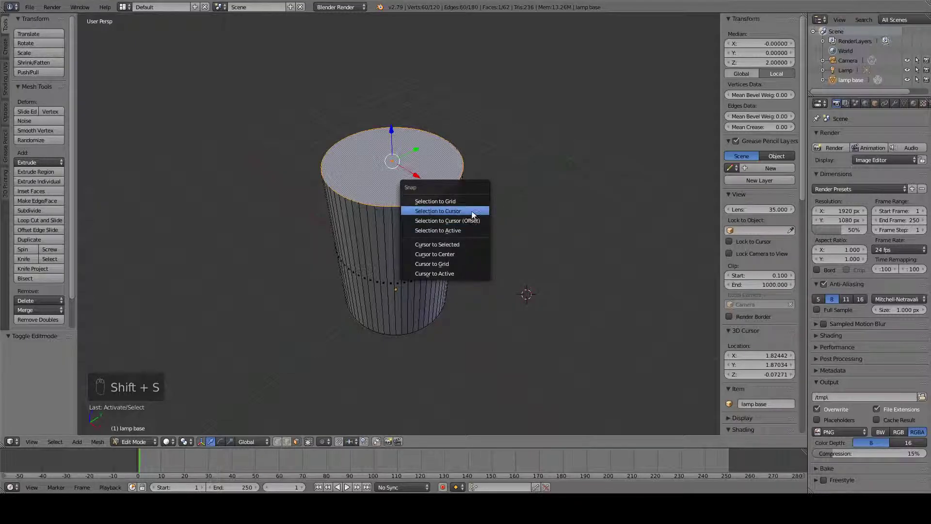
{"action": "left_click", "coordinate": [470, 245]}
Return to Object Mode and add a second mesh cylinder at the 3D cursor on the lamp base's top face
{"action": "key", "text": "Tab"}
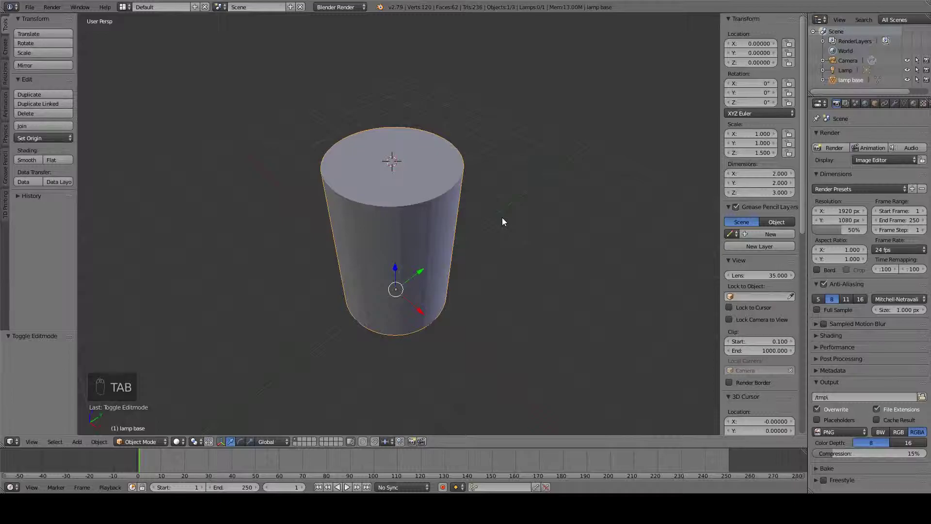
{"action": "key", "text": "shift+a"}
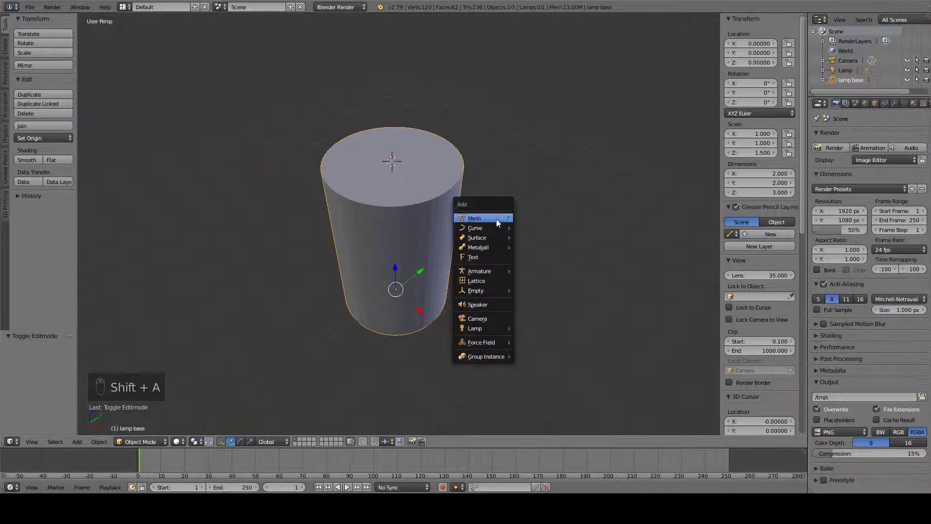
{"action": "mouse_move", "coordinate": [497, 218]}
{"action": "left_click", "coordinate": [566, 269]}
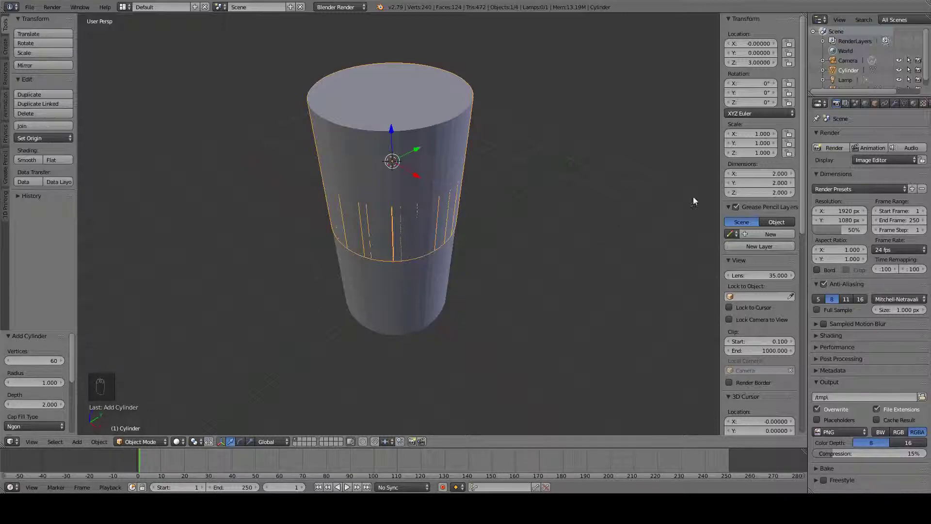
Set the second cylinder's X and Y dimensions to 1.7
{"action": "left_click", "coordinate": [770, 173]}
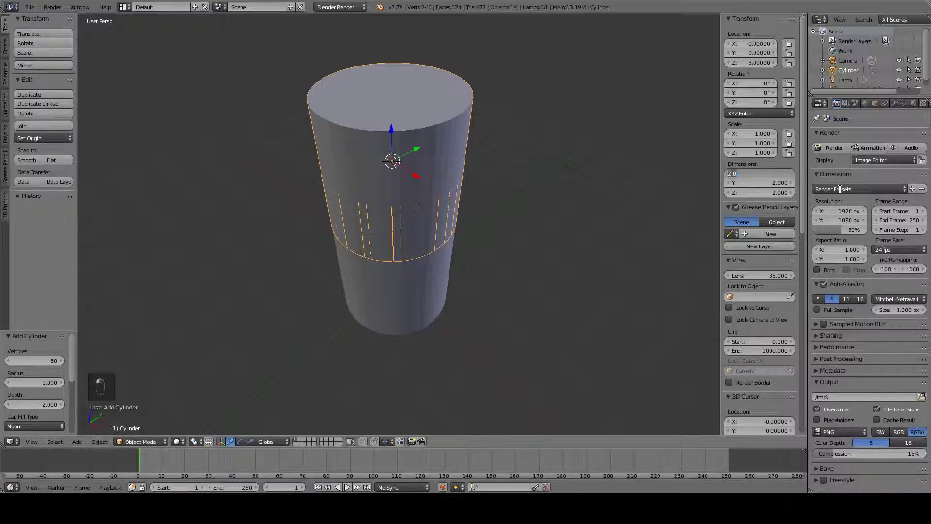
{"action": "type", "text": "1.7"}
{"action": "key", "text": "Tab"}
{"action": "type", "text": "1"}
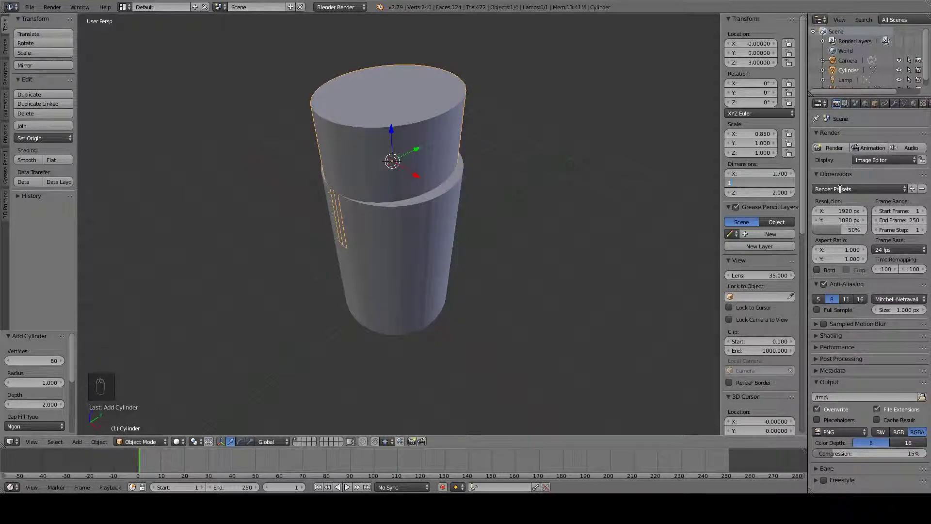
{"action": "type", "text": ".7"}
{"action": "key", "text": "Tab"}
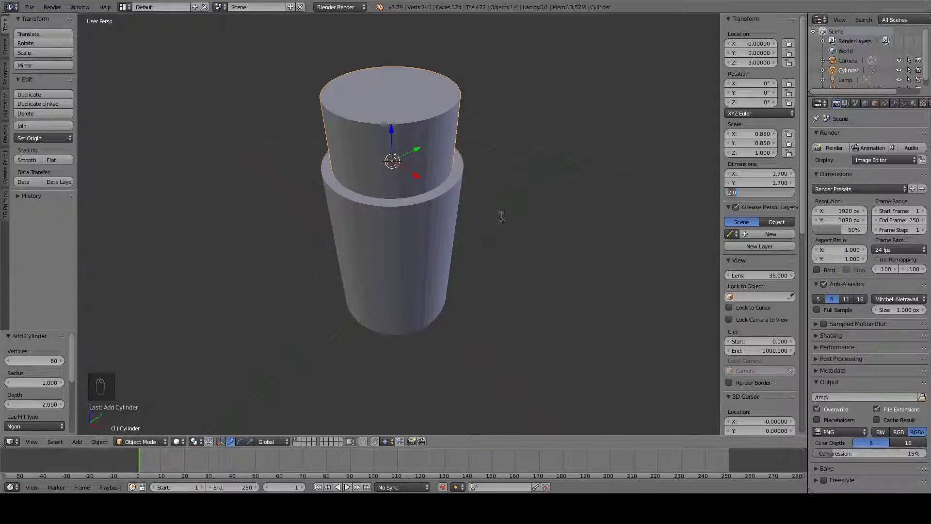
{"action": "key", "text": "Return"}
Adjust the upper cylinder's dimensions to 1.72 in X and Y and 2.2 in Z, checking it in a wireframe right orthographic view
{"action": "key", "text": "KP_3"}
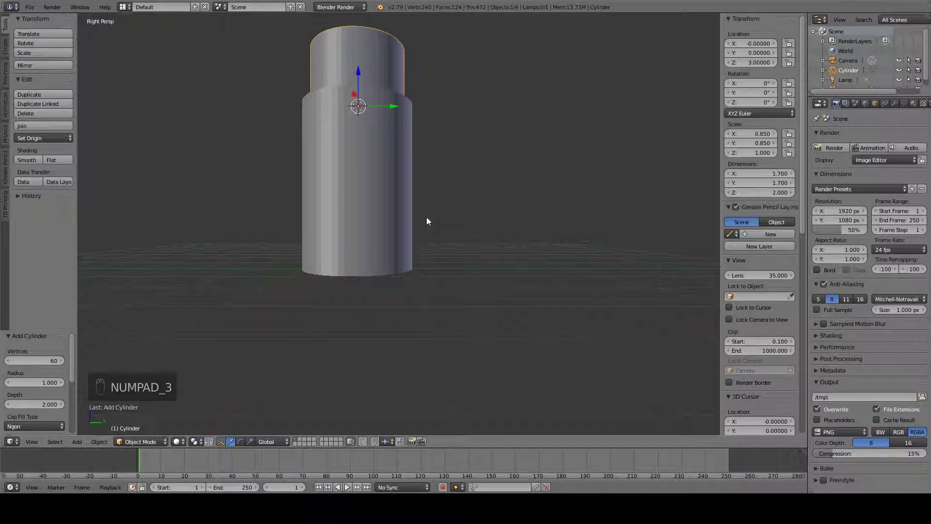
{"action": "key", "text": "KP_5"}
{"action": "middle_click_drag", "start_coordinate": [391, 212], "coordinate": [408, 269], "text": "shift"}
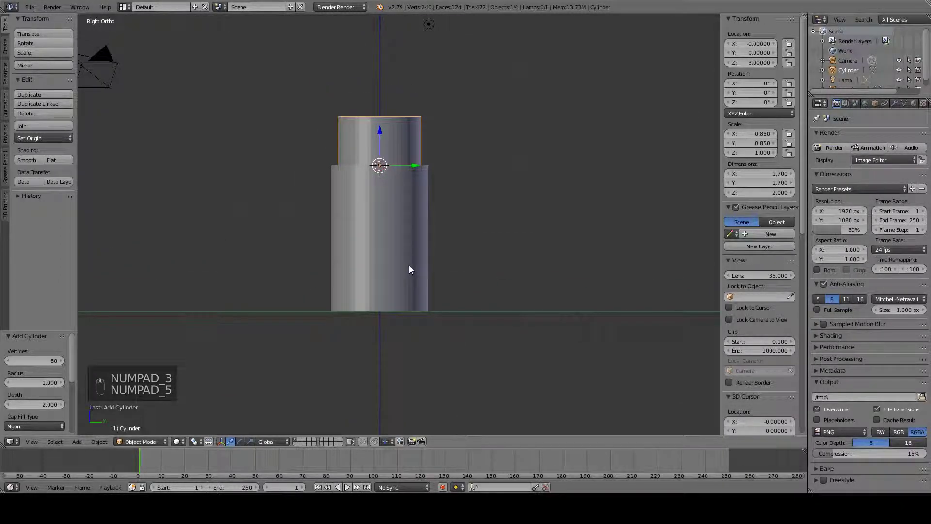
{"action": "key", "text": "z"}
{"action": "scroll", "coordinate": [410, 264], "scroll_direction": "up", "scroll_amount": 2}
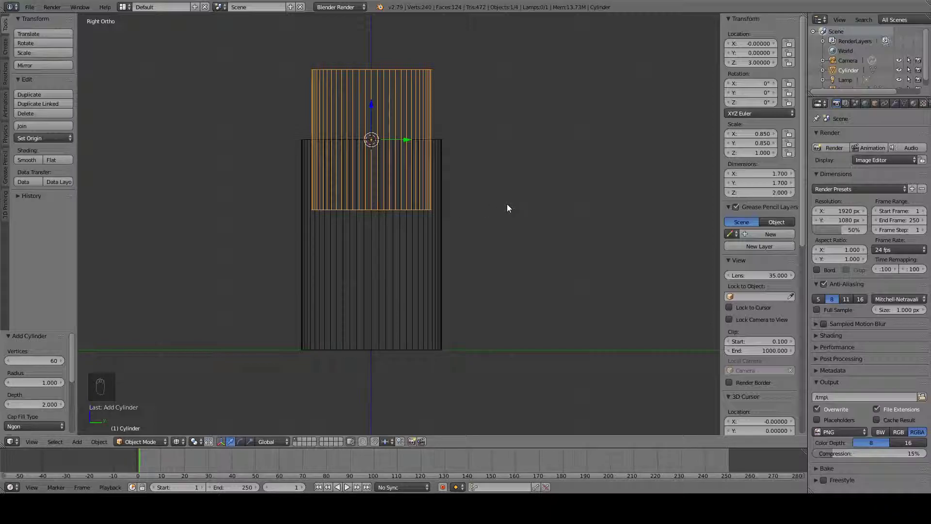
{"action": "left_click", "coordinate": [791, 173]}
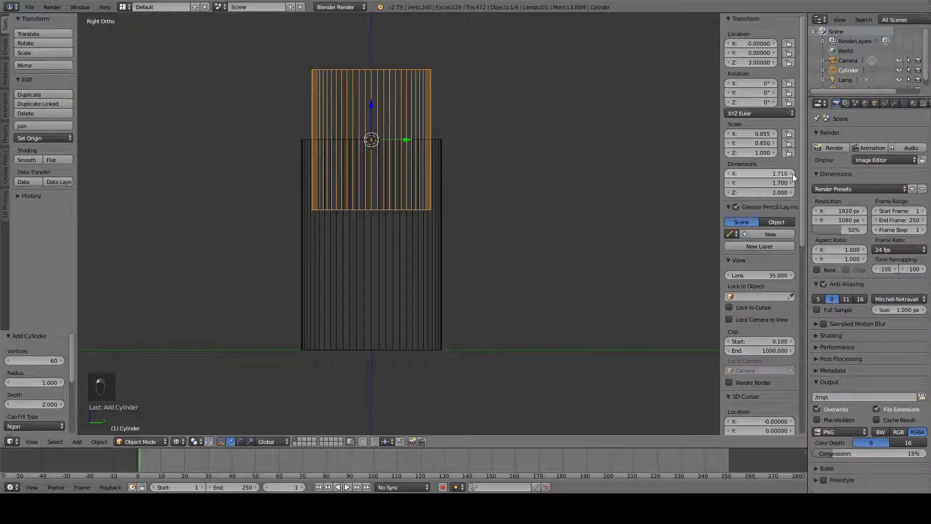
{"action": "left_click", "coordinate": [792, 182]}
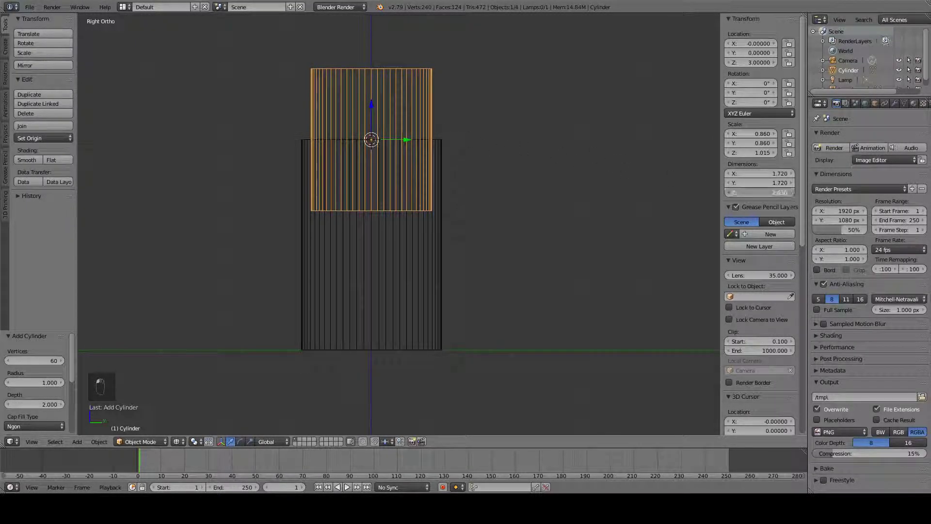
{"action": "left_click", "coordinate": [791, 193]}
{"action": "left_click_drag", "start_coordinate": [792, 195], "coordinate": [820, 196]}
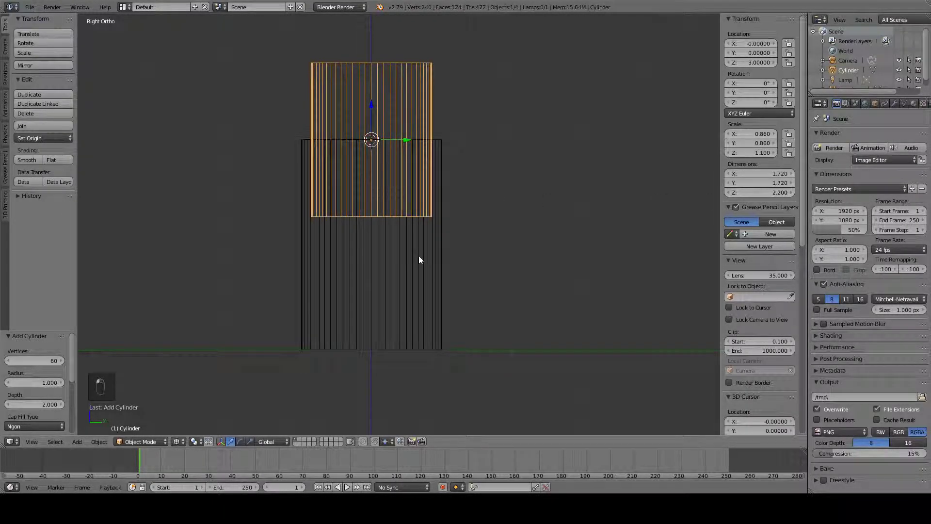
Rename the upper cylinder object as "drill"
{"action": "double_click", "coordinate": [849, 71]}
{"action": "type", "text": "drill"}
{"action": "key", "text": "Return"}
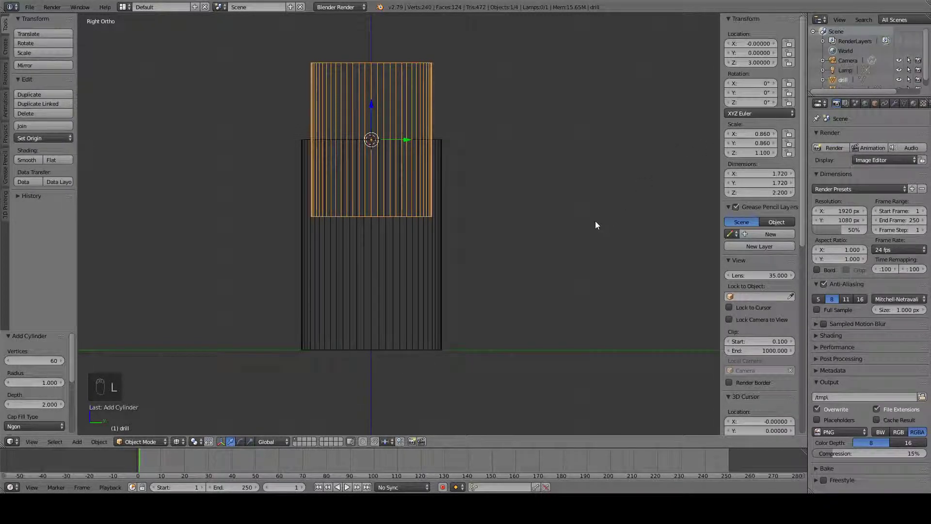
Apply location, rotation and scale to the lamp base
{"action": "key", "text": "z"}
{"action": "middle_click_drag", "start_coordinate": [528, 222], "coordinate": [498, 251]}
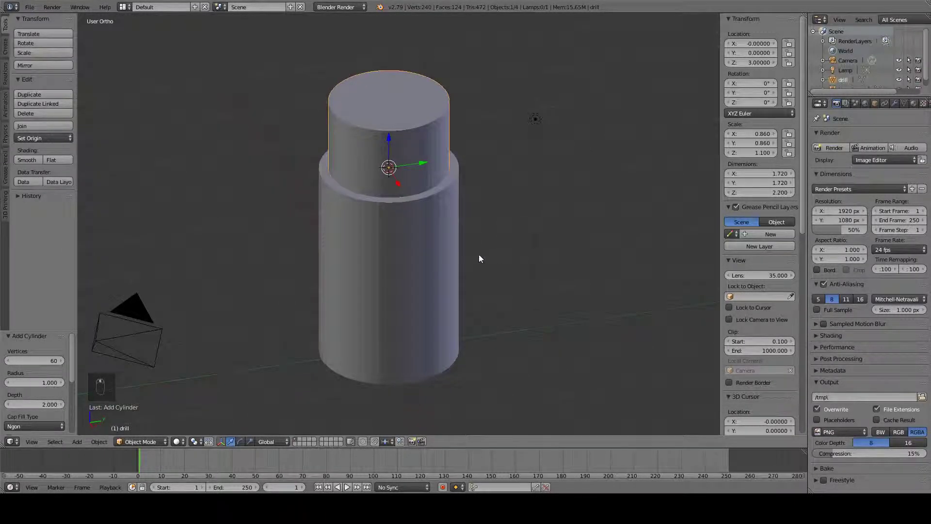
{"action": "right_click", "coordinate": [431, 254]}
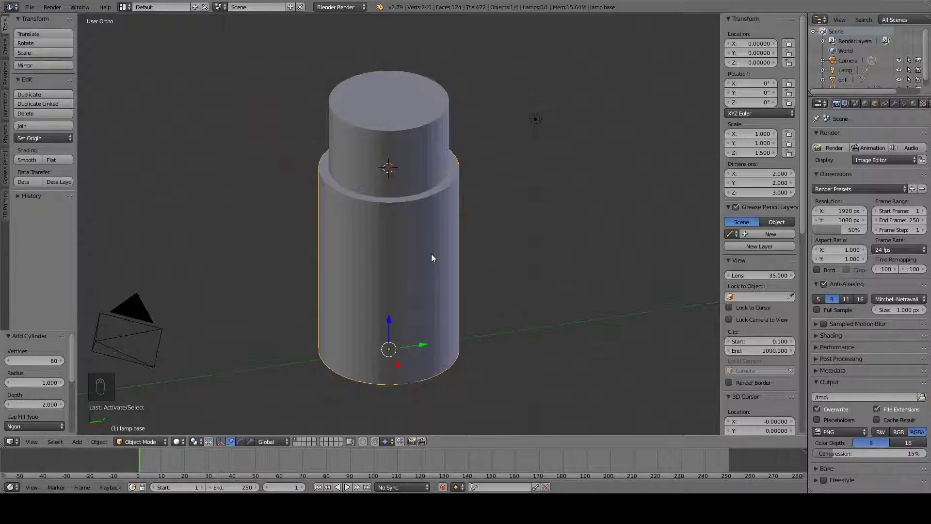
{"action": "key", "text": "ctrl+a"}
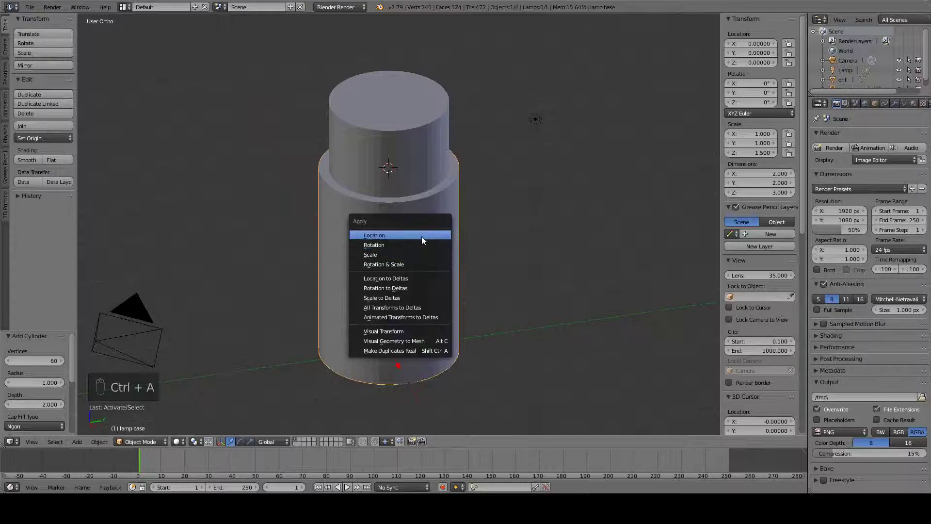
{"action": "left_click", "coordinate": [420, 236]}
{"action": "key", "text": "ctrl+a"}
{"action": "left_click", "coordinate": [421, 244]}
{"action": "key", "text": "ctrl+a"}
{"action": "left_click", "coordinate": [420, 255]}
Apply the drill's location, rotation and scale in Object Mode
{"action": "right_click", "coordinate": [403, 152]}
{"action": "key", "text": "ctrl+a"}
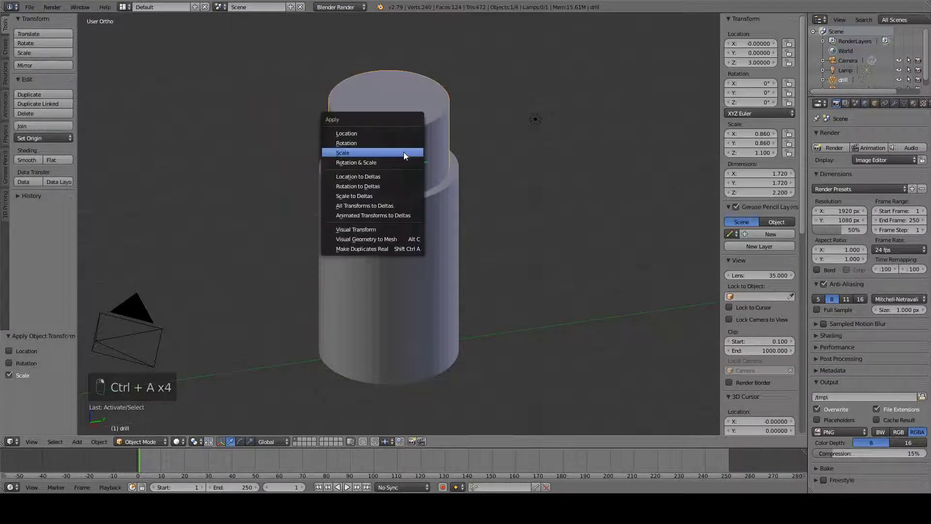
{"action": "left_click", "coordinate": [405, 135]}
{"action": "key", "text": "ctrl+a"}
{"action": "left_click", "coordinate": [403, 148]}
{"action": "key", "text": "ctrl+a"}
{"action": "left_click", "coordinate": [402, 155]}
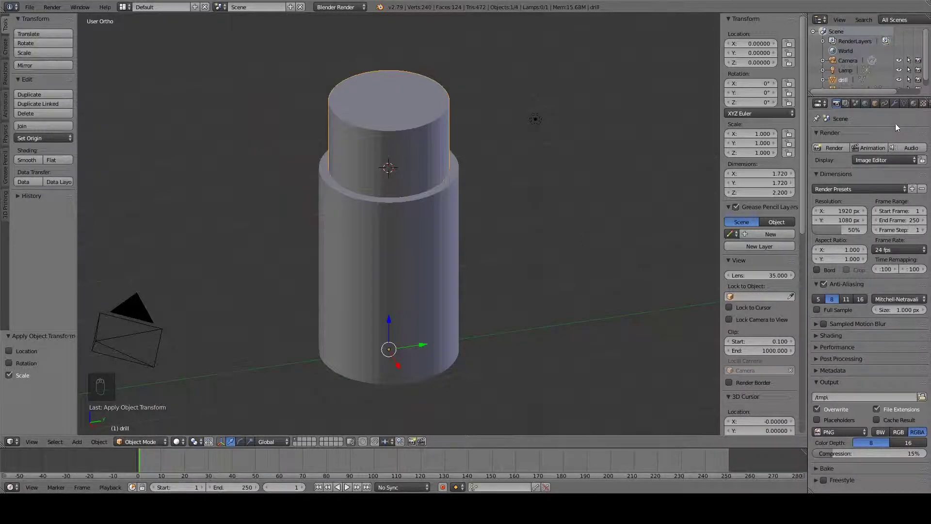
Cut the drill's shape out of the lamp base with a Boolean modifier set to Difference, and apply the modifier
{"action": "right_click", "coordinate": [448, 234]}
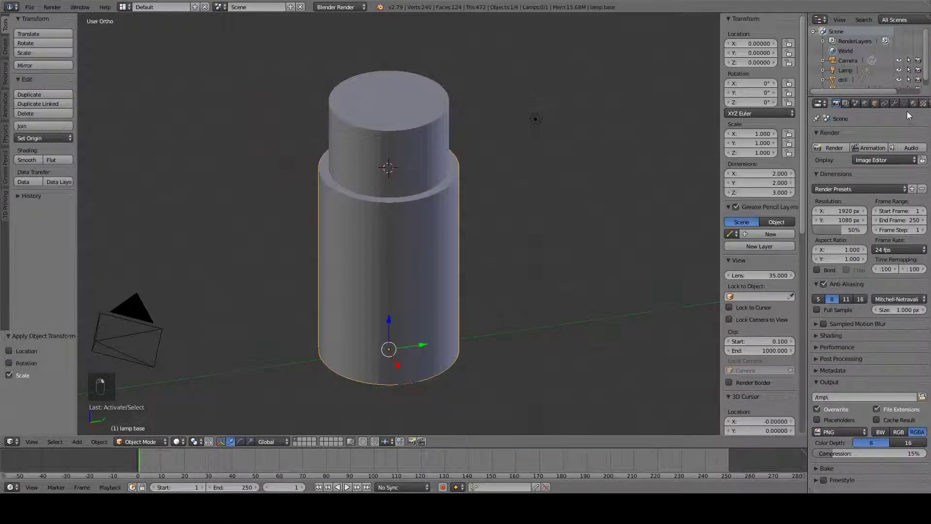
{"action": "left_click", "coordinate": [894, 104]}
{"action": "left_click", "coordinate": [856, 137]}
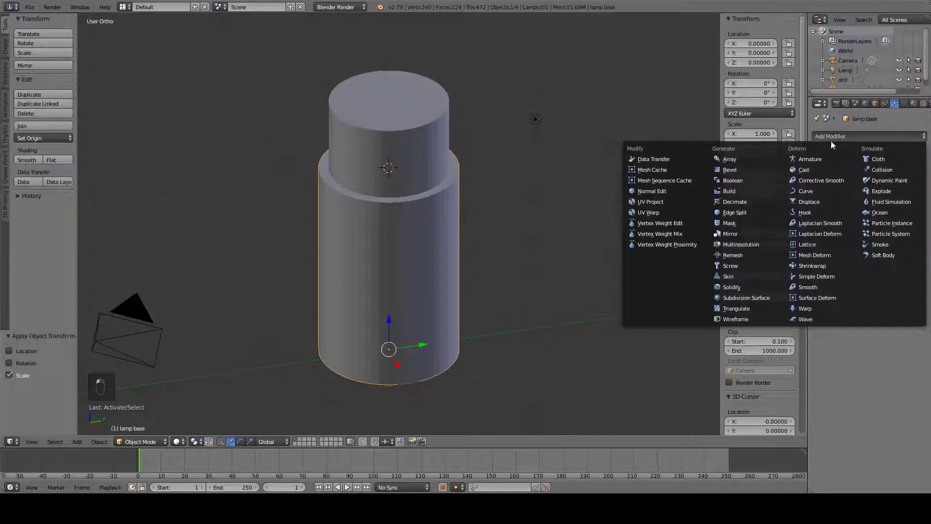
{"action": "left_click", "coordinate": [734, 178]}
{"action": "left_click", "coordinate": [841, 190]}
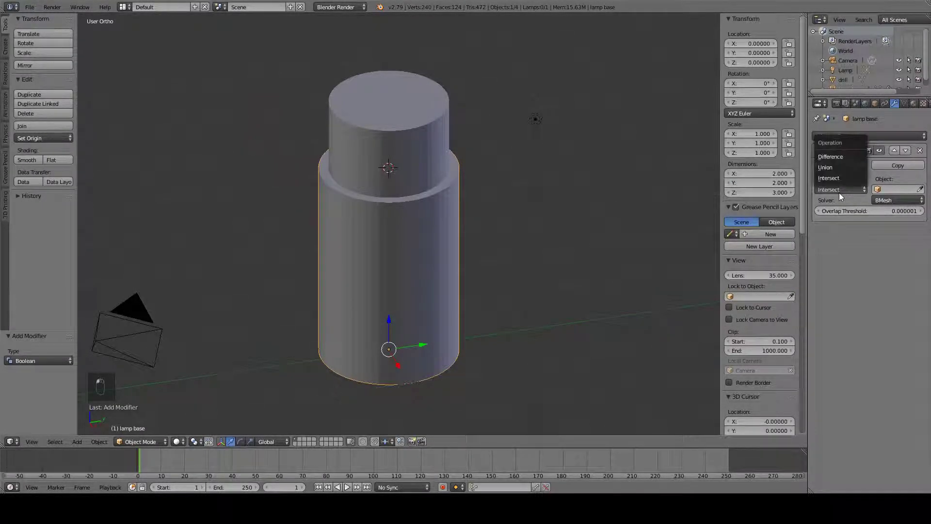
{"action": "left_click", "coordinate": [836, 155]}
{"action": "left_click", "coordinate": [890, 189]}
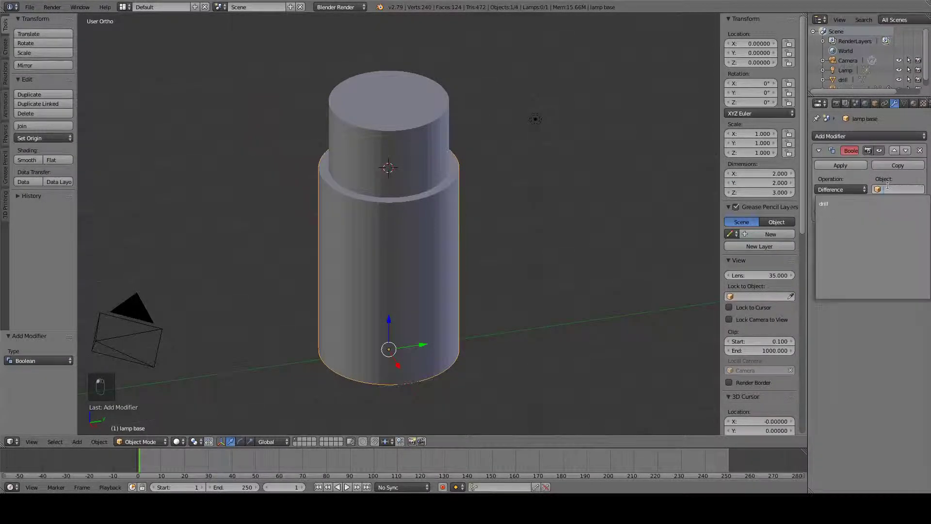
{"action": "left_click", "coordinate": [827, 204]}
{"action": "left_click", "coordinate": [840, 166]}
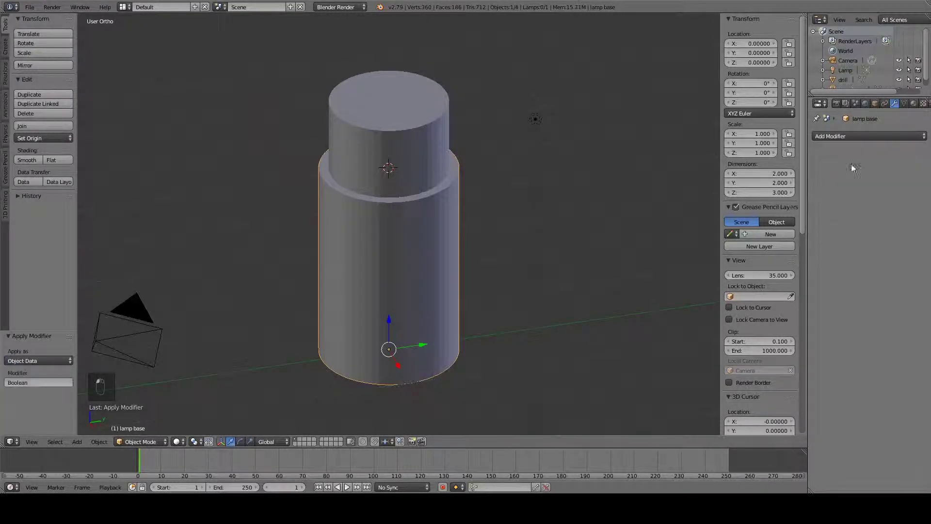
Move the drill about 2.25 along the Y axis, away from the lamp base
{"action": "right_click", "coordinate": [417, 177]}
{"action": "left_click_drag", "start_coordinate": [421, 346], "coordinate": [571, 317]}
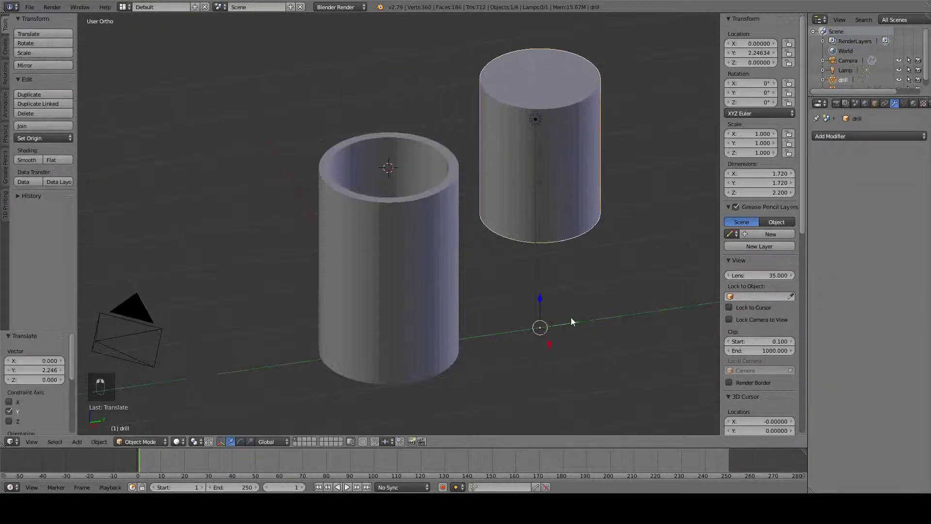
{"action": "mouse_move", "coordinate": [488, 243]}
{"action": "middle_mouse_down"}
{"action": "mouse_move", "coordinate": [492, 287]}
{"action": "mouse_move", "coordinate": [486, 246]}
{"action": "middle_mouse_up"}
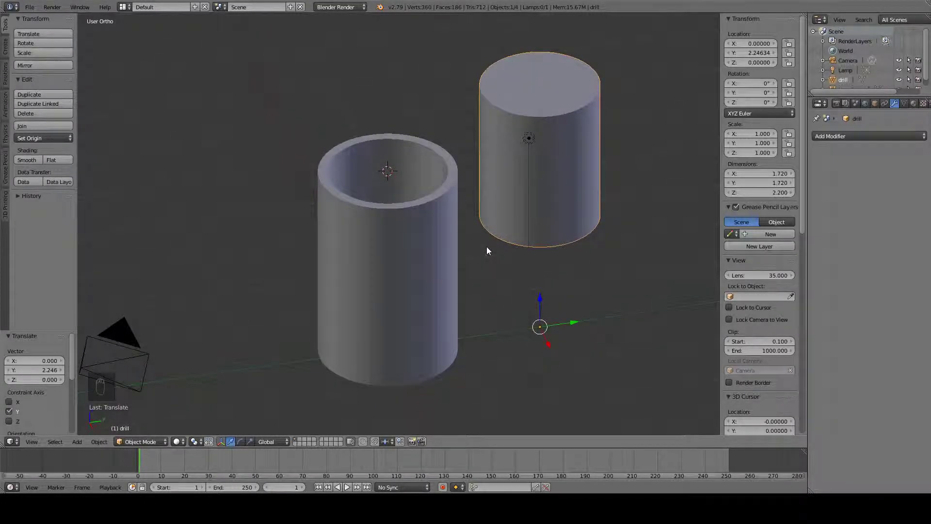
Set the drill's X and Y dimensions to 1.5
{"action": "key", "text": "KP_3"}
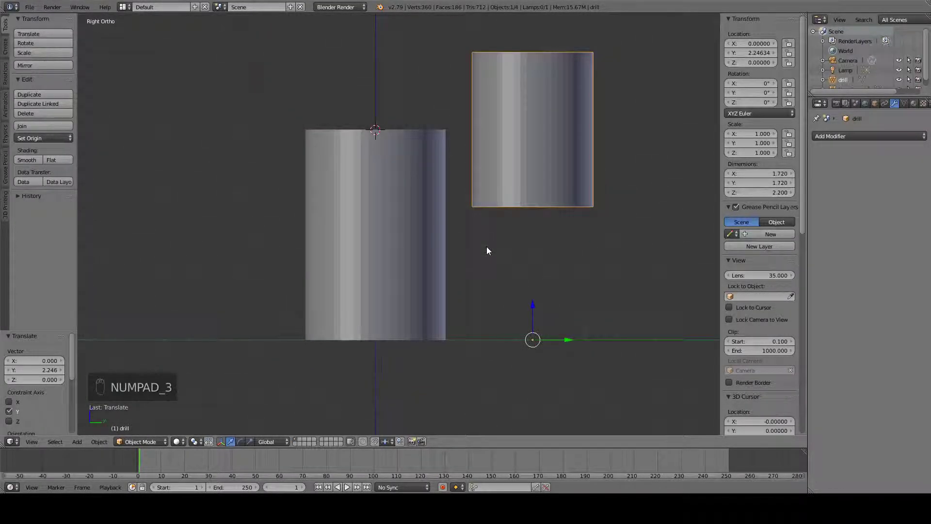
{"action": "left_click", "coordinate": [782, 174]}
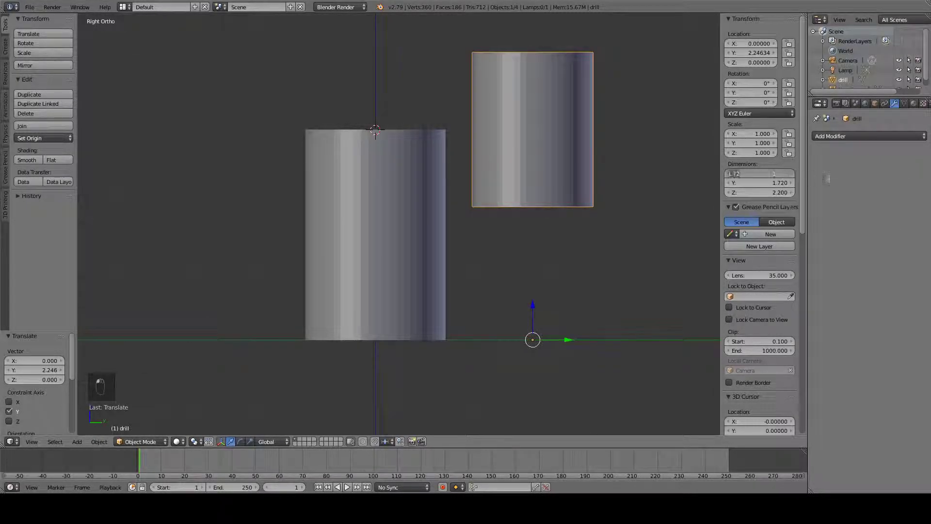
{"action": "type", "text": "1.5"}
{"action": "key", "text": "Tab"}
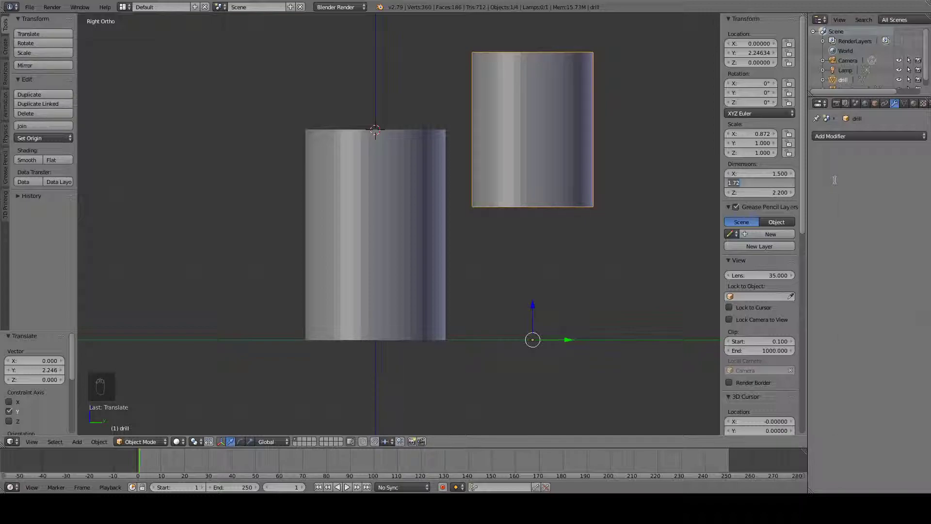
{"action": "type", "text": "1.5"}
{"action": "key", "text": "Tab"}
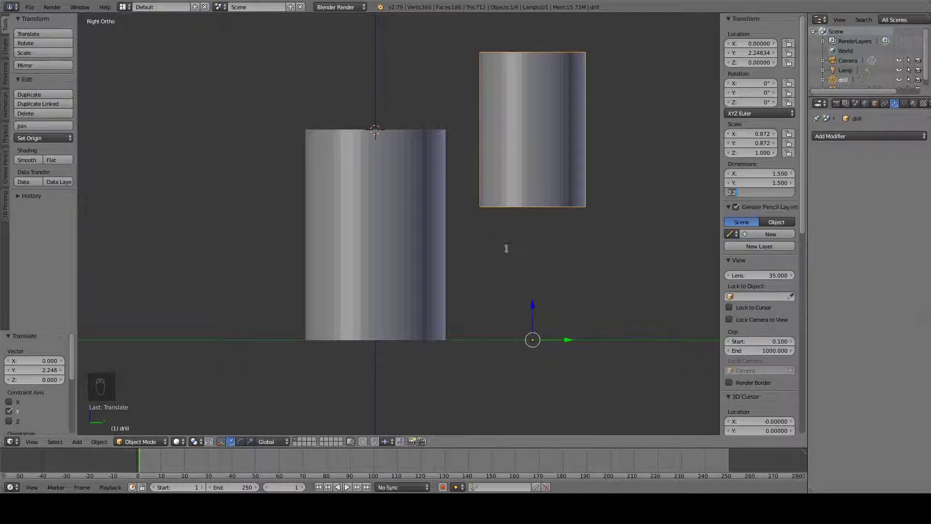
{"action": "key", "text": "Return"}
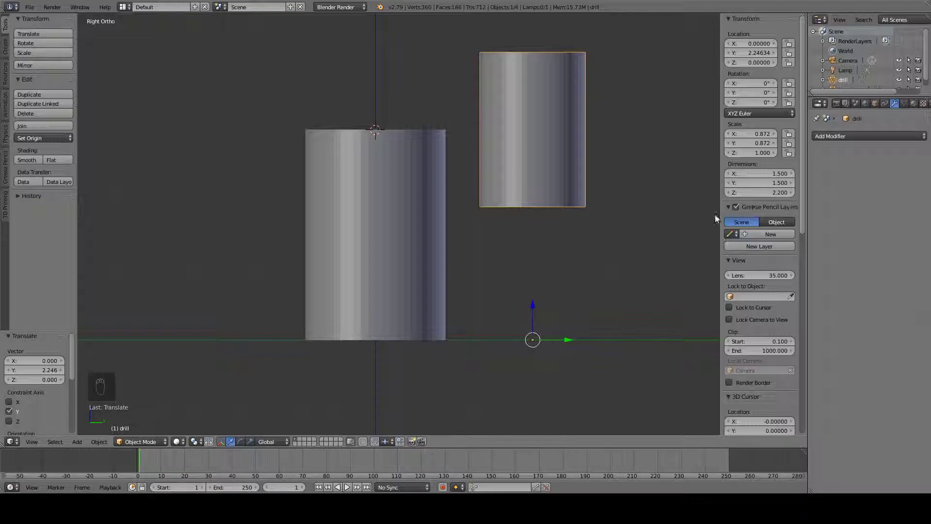
Snap the drill to the 3D cursor and lower it about 4.77 along Z, keeping its bottom just above the lamp base's bottom
{"action": "key", "text": "shift+s"}
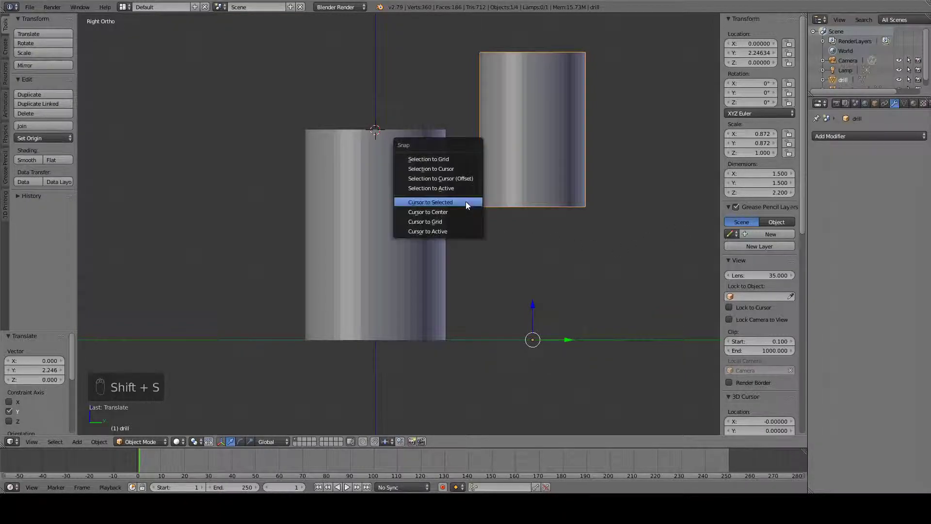
{"action": "left_click", "coordinate": [461, 170]}
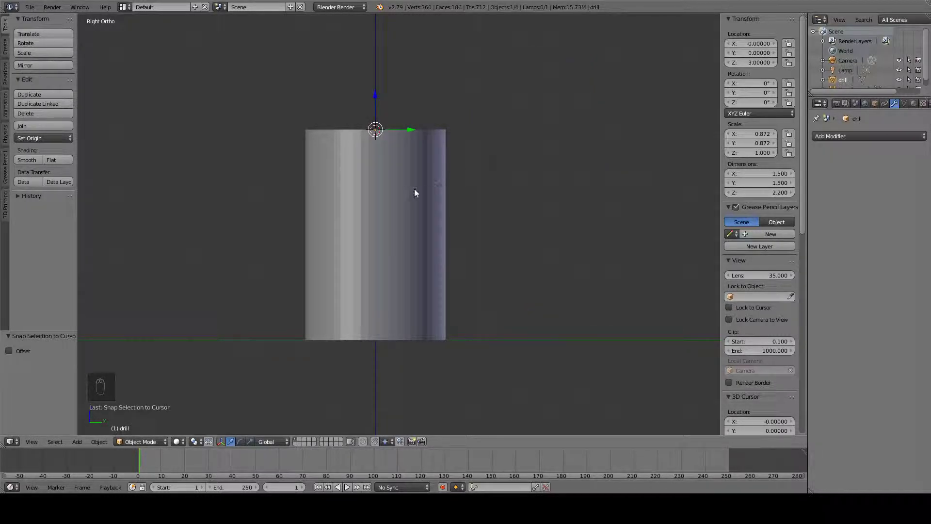
{"action": "key", "text": "z"}
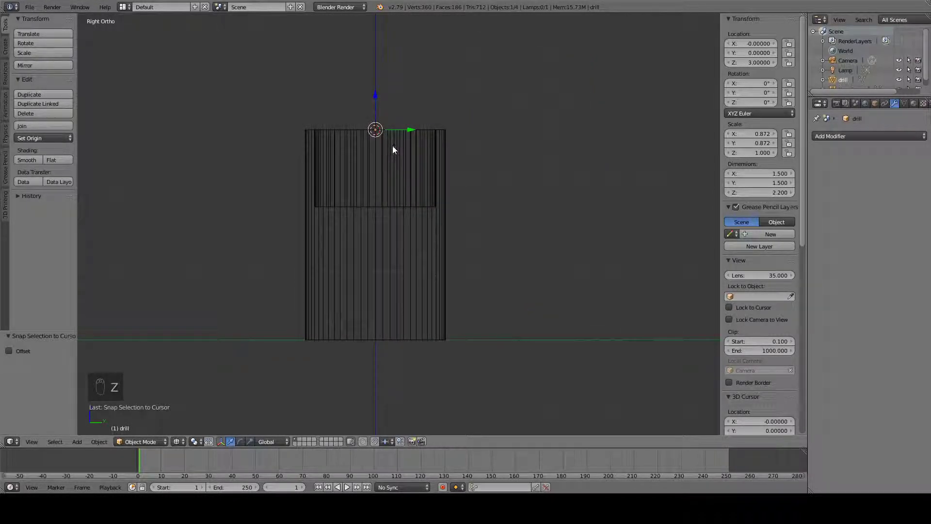
{"action": "left_click_drag", "start_coordinate": [376, 93], "coordinate": [375, 427]}
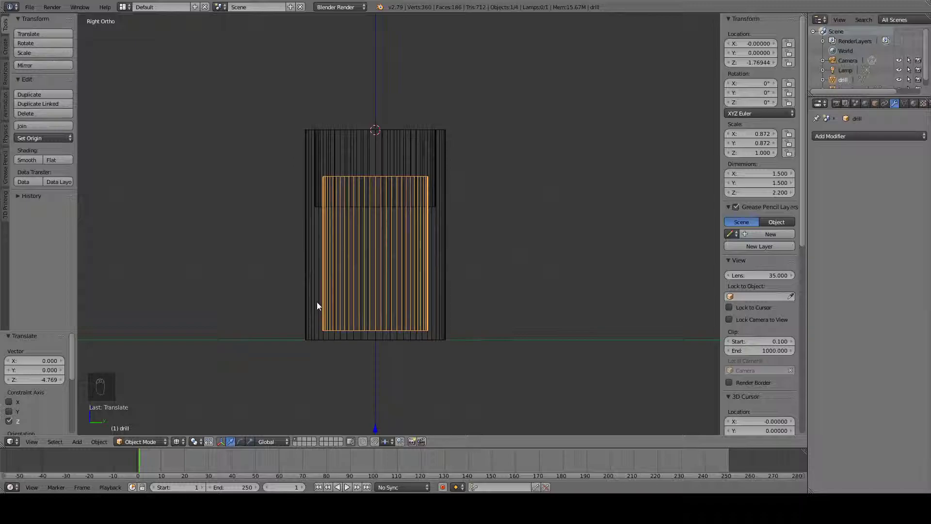
{"action": "key", "text": "z"}
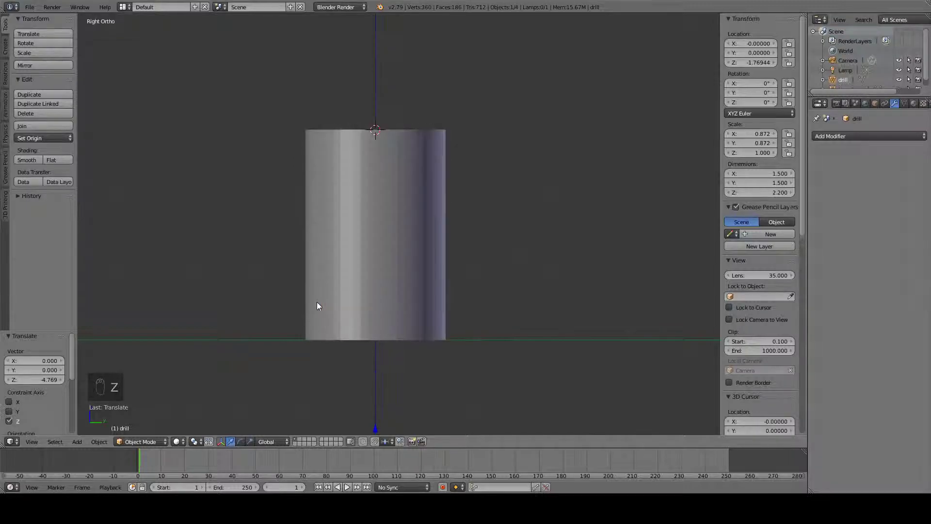
Apply location, rotation and scale to the resized drill inside the lamp base
{"action": "middle_click_drag", "start_coordinate": [384, 288], "coordinate": [444, 322]}
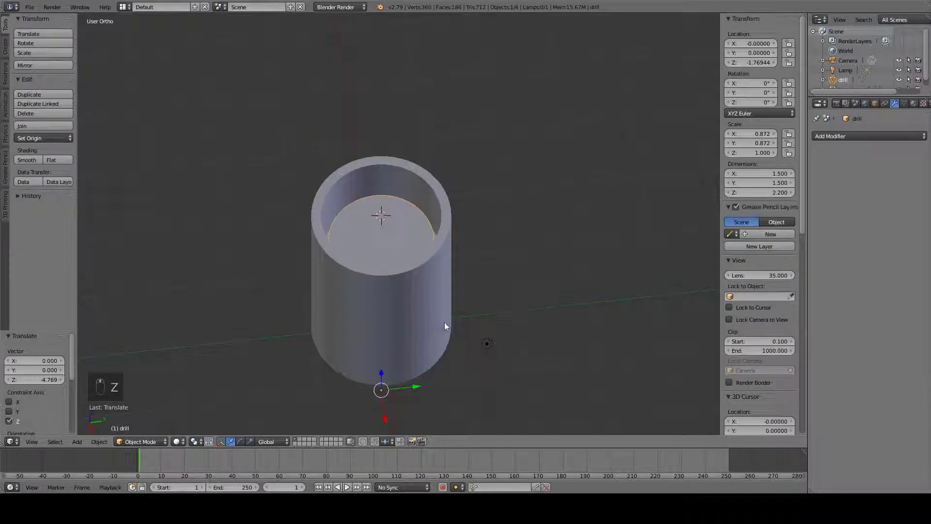
{"action": "key", "text": "ctrl+a"}
{"action": "left_click", "coordinate": [443, 303]}
{"action": "key", "text": "ctrl+a"}
{"action": "left_click", "coordinate": [440, 309]}
{"action": "key", "text": "ctrl+a"}
{"action": "left_click", "coordinate": [438, 318]}
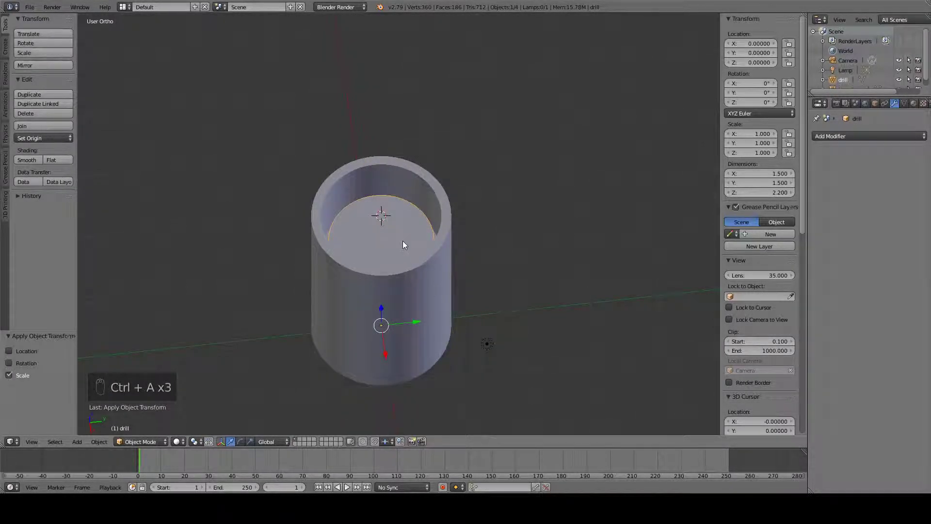
Subtract the 1.5-wide drill from the lamp base with a Boolean Difference modifier and apply the modifier
{"action": "right_click", "coordinate": [435, 287]}
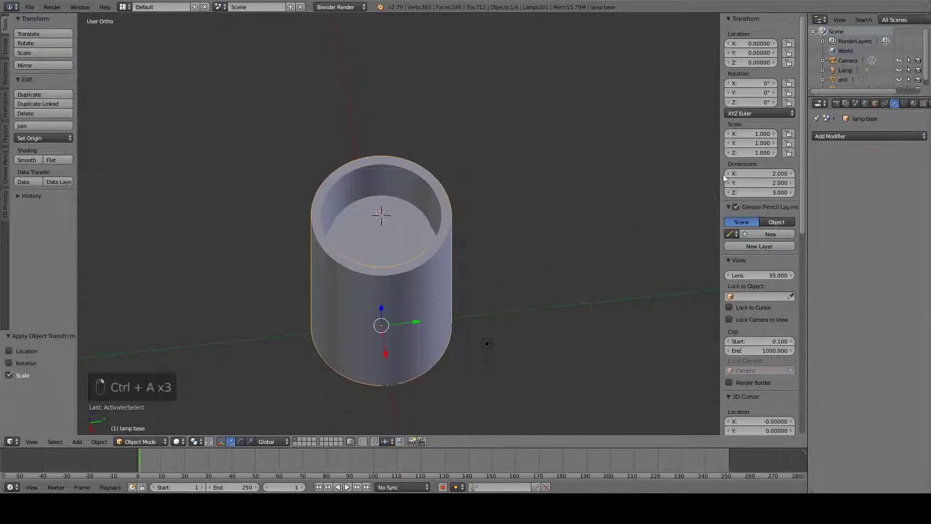
{"action": "left_click", "coordinate": [819, 137]}
{"action": "left_click", "coordinate": [747, 180]}
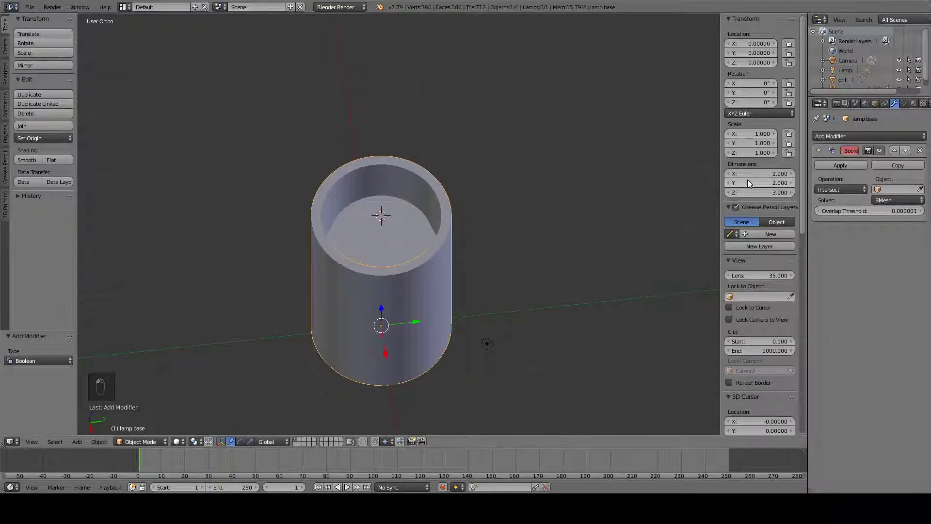
{"action": "left_click", "coordinate": [839, 190]}
{"action": "left_click", "coordinate": [832, 156]}
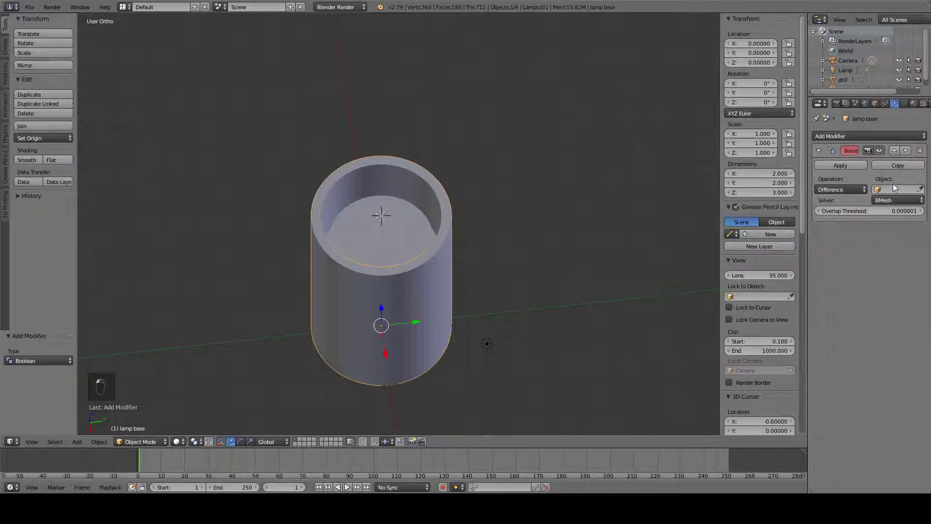
{"action": "left_click", "coordinate": [892, 189]}
{"action": "left_click", "coordinate": [843, 202]}
{"action": "left_click", "coordinate": [848, 164]}
Move the drill about 2.56 along the Y axis, out of the lamp base
{"action": "right_click", "coordinate": [364, 241]}
{"action": "left_click_drag", "start_coordinate": [415, 319], "coordinate": [594, 315]}
{"action": "middle_click_drag", "start_coordinate": [595, 316], "coordinate": [511, 265]}
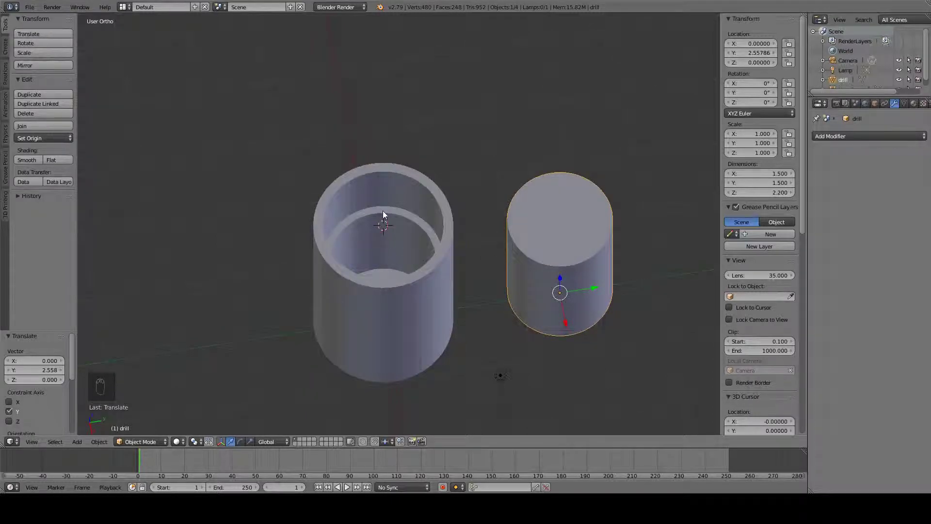
Snap the 3D cursor to the lamp base's origin at its underside
{"action": "mouse_move", "coordinate": [428, 283]}
{"action": "middle_mouse_down"}
{"action": "mouse_move", "coordinate": [432, 307]}
{"action": "mouse_move", "coordinate": [453, 232]}
{"action": "mouse_move", "coordinate": [434, 280]}
{"action": "middle_mouse_up"}
{"action": "right_click", "coordinate": [387, 284]}
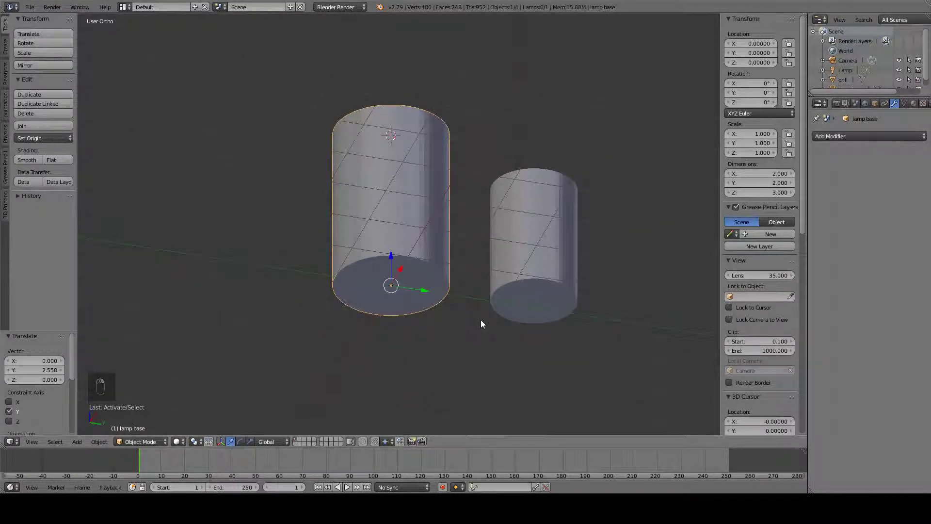
{"action": "key", "text": "shift+s"}
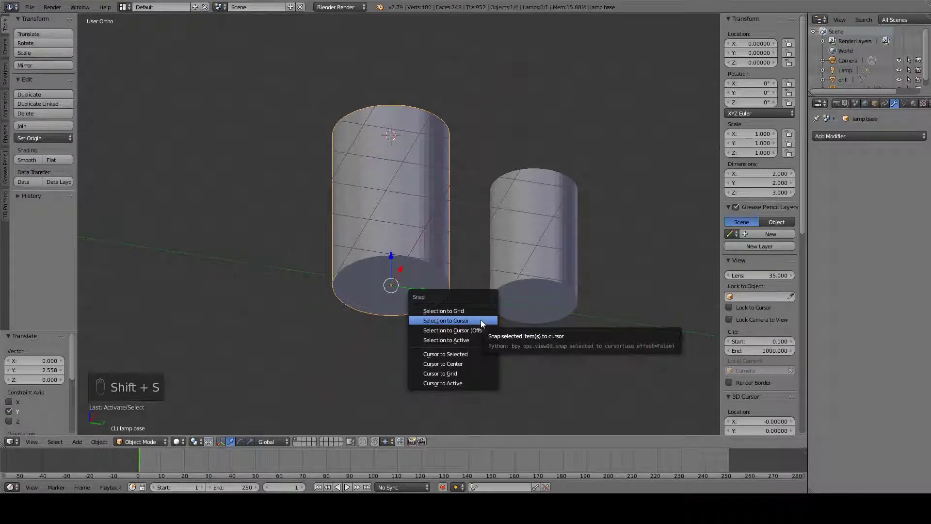
{"action": "left_click", "coordinate": [481, 351]}
Snap the drill to the 3D cursor and lower it about 0.82 along Z, so it sticks out below the lamp base
{"action": "right_click", "coordinate": [533, 234]}
{"action": "key", "text": "shift+s"}
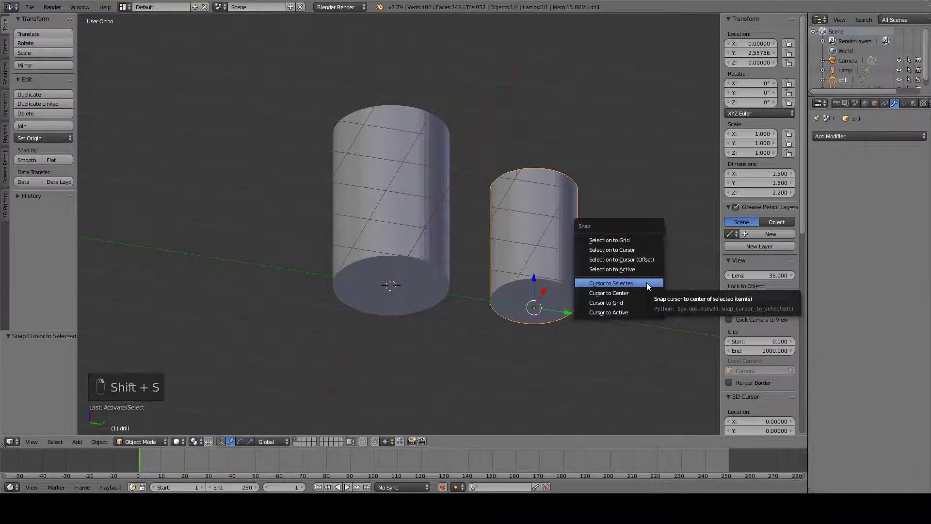
{"action": "left_click", "coordinate": [646, 249]}
{"action": "left_click_drag", "start_coordinate": [396, 262], "coordinate": [412, 294]}
Set the drill's X and Y dimensions to 0.4 and check its reach through the lamp base's floor in a wireframe side view
{"action": "left_click", "coordinate": [774, 173]}
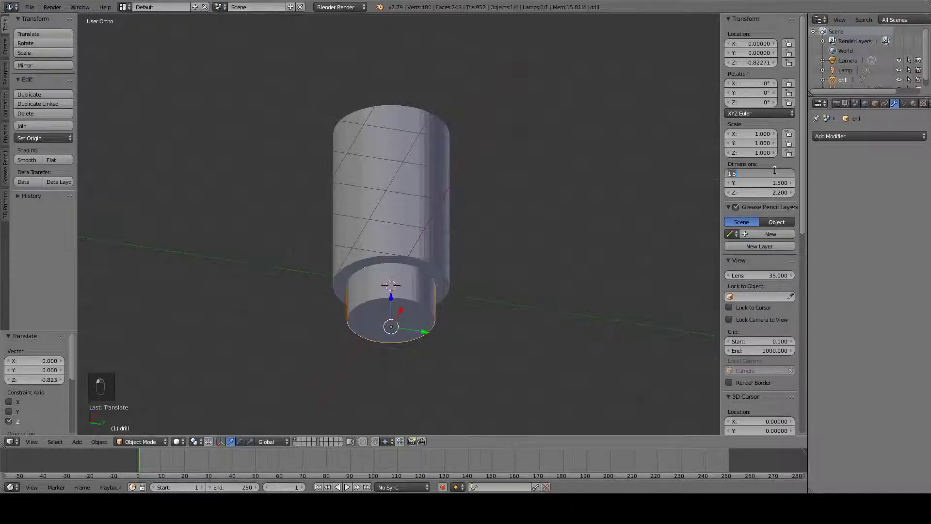
{"action": "type", "text": "0.4"}
{"action": "key", "text": "Tab"}
{"action": "type", "text": "0.4"}
{"action": "key", "text": "Return"}
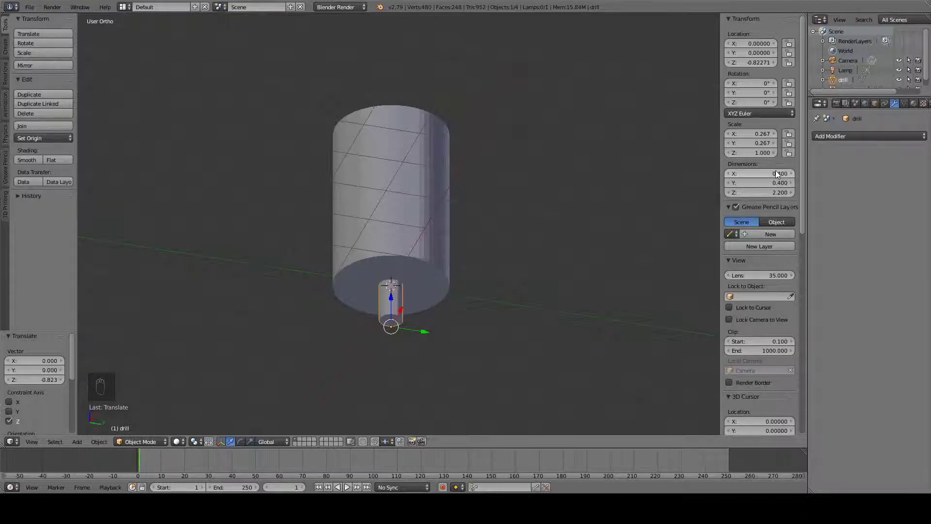
{"action": "key", "text": "KP_3"}
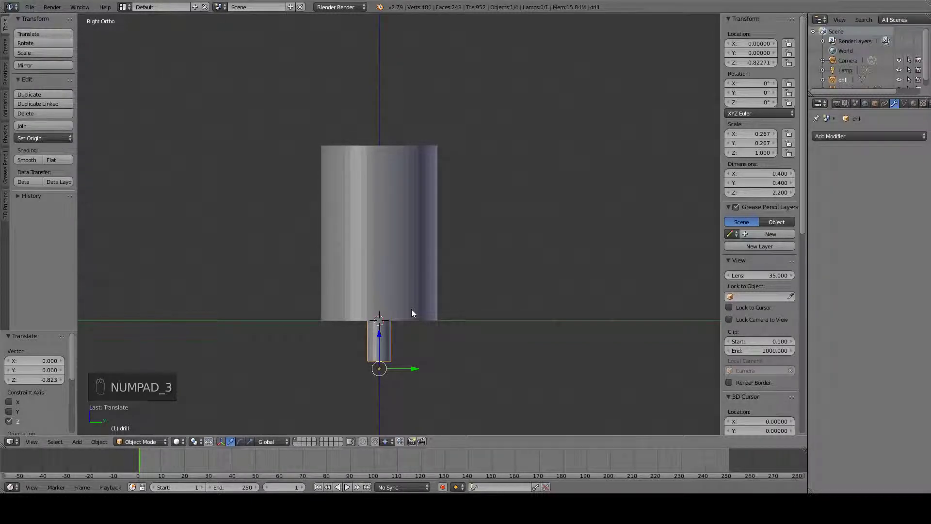
{"action": "key", "text": "z"}
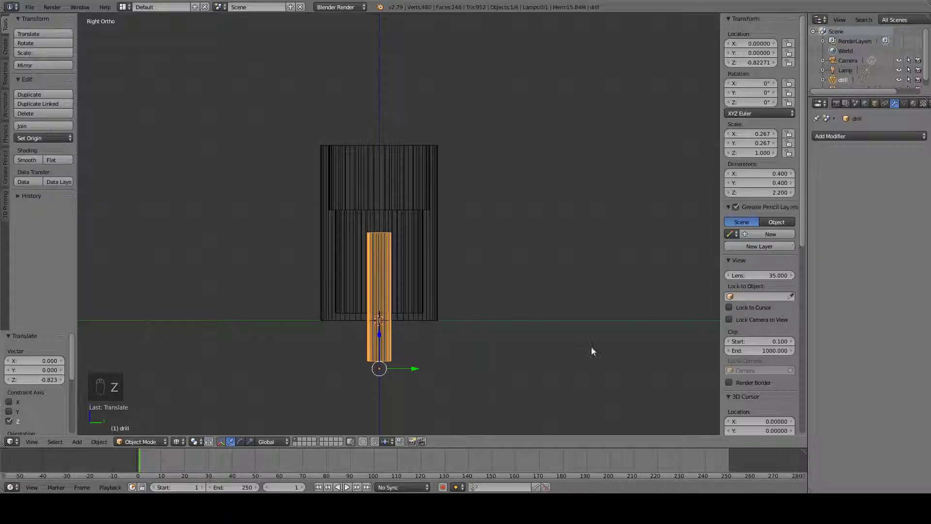
{"action": "key", "text": "z"}
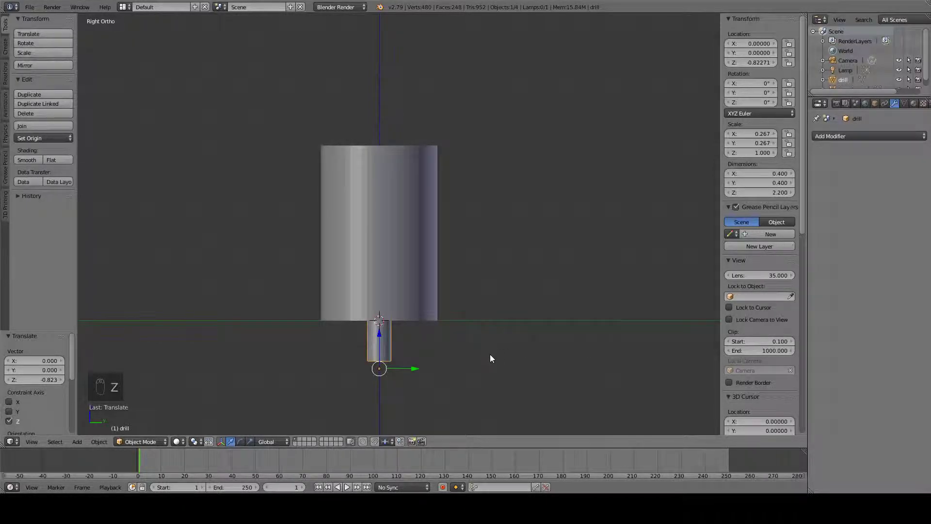
Apply location, rotation and scale to the narrowed drill under the lamp base
{"action": "key", "text": "ctrl+a"}
{"action": "left_click", "coordinate": [495, 334]}
{"action": "key", "text": "ctrl+a"}
{"action": "left_click", "coordinate": [494, 352]}
{"action": "key", "text": "ctrl+a"}
{"action": "left_click", "coordinate": [491, 341]}
Cut a hole through the lamp base's floor by applying a Boolean Difference modifier with the drill as its object
{"action": "right_click", "coordinate": [407, 244]}
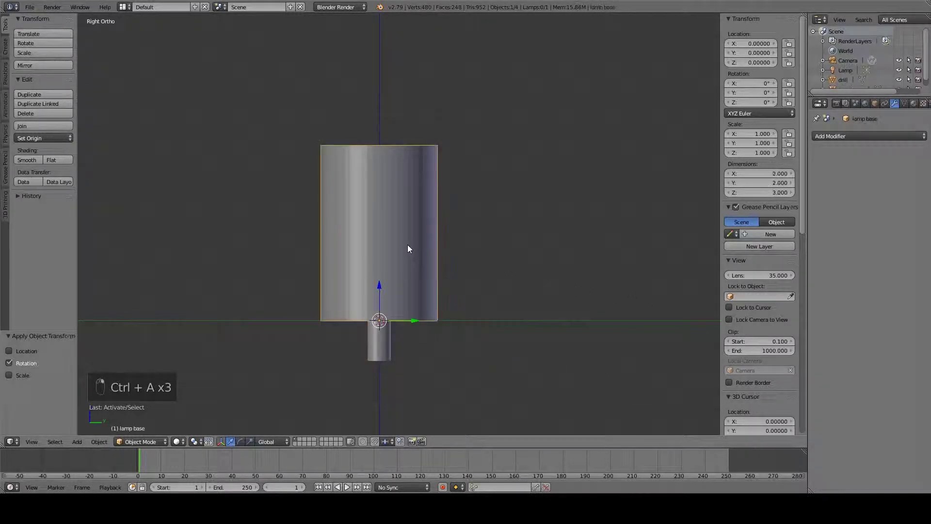
{"action": "left_click", "coordinate": [851, 136]}
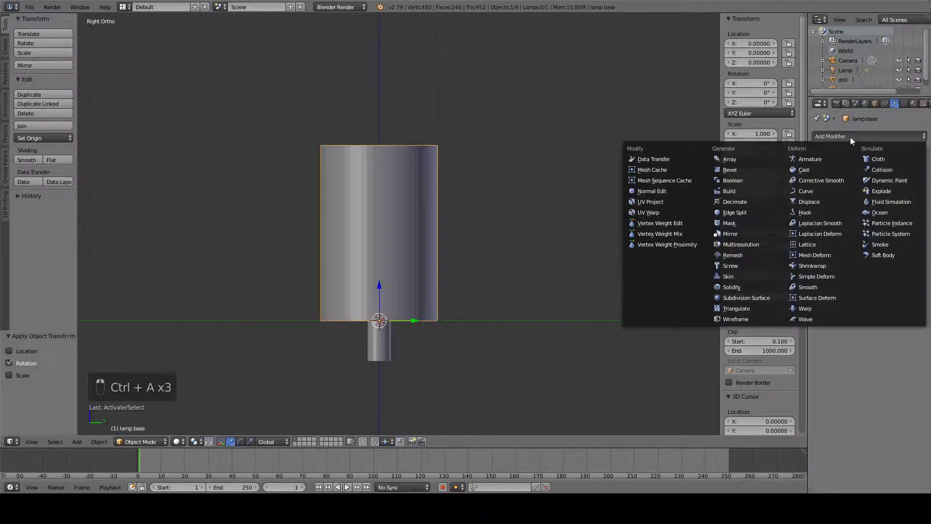
{"action": "left_click", "coordinate": [738, 180]}
{"action": "left_click", "coordinate": [841, 189]}
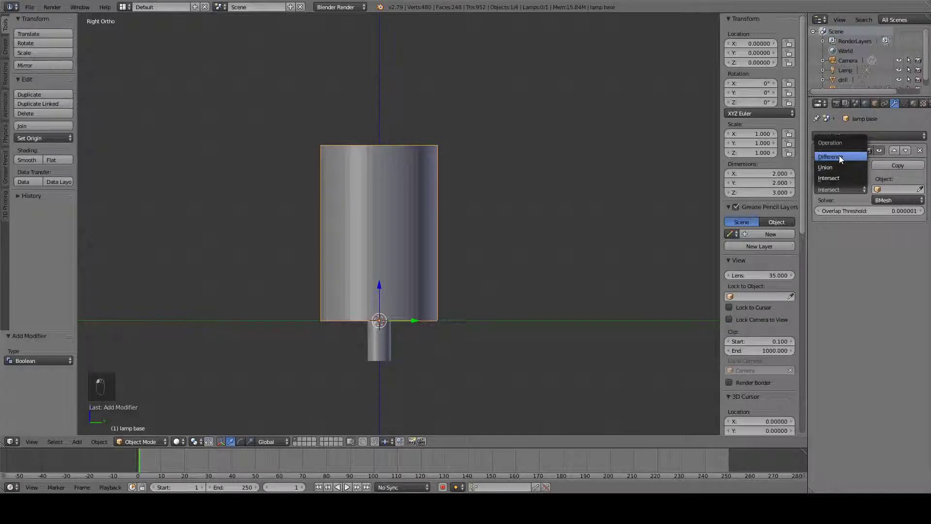
{"action": "left_click", "coordinate": [839, 156]}
{"action": "left_click", "coordinate": [883, 191]}
{"action": "left_click", "coordinate": [861, 200]}
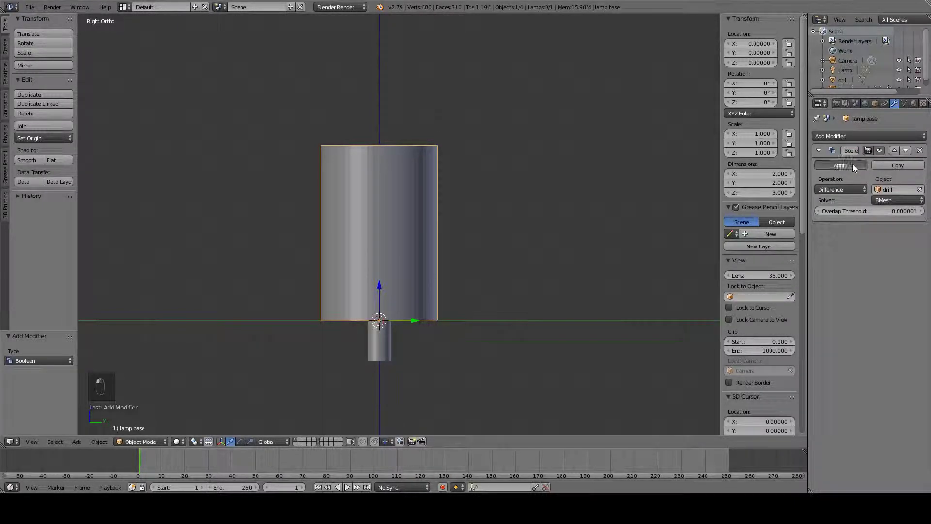
{"action": "left_click", "coordinate": [852, 165]}
Delete the drill and inspect the stepped interior and floor hole of the lamp base
{"action": "right_click", "coordinate": [370, 346]}
{"action": "key", "text": "Delete"}
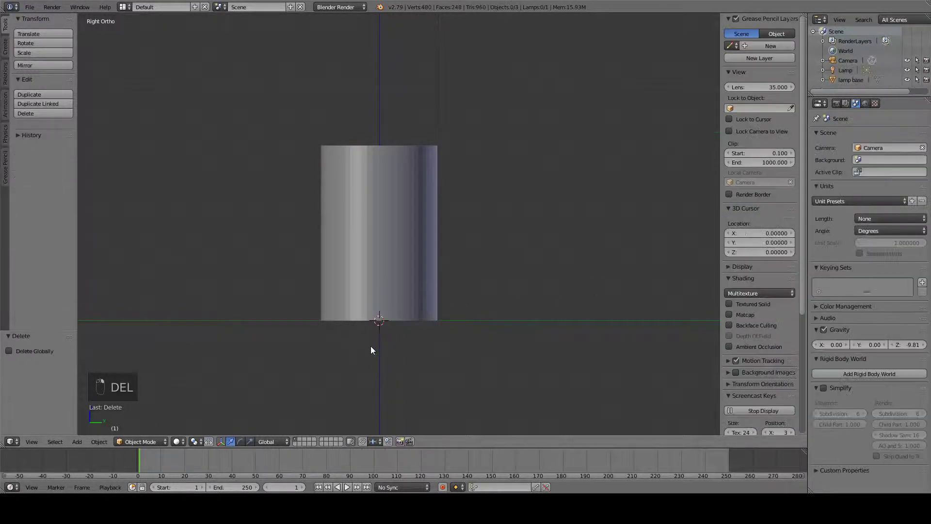
{"action": "middle_click_drag", "start_coordinate": [413, 338], "coordinate": [428, 222]}
{"action": "scroll", "coordinate": [453, 306], "scroll_direction": "up", "scroll_amount": 1}
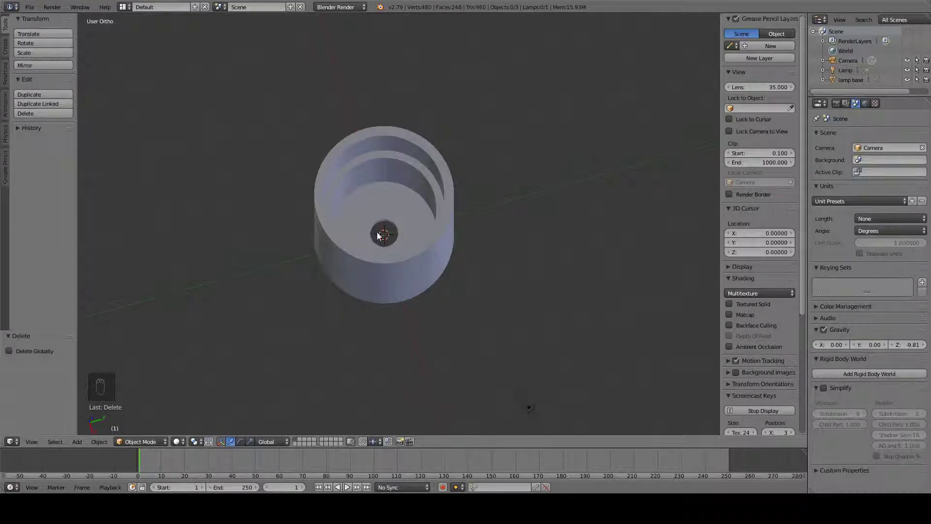
{"action": "middle_click_drag", "start_coordinate": [385, 236], "coordinate": [462, 286]}
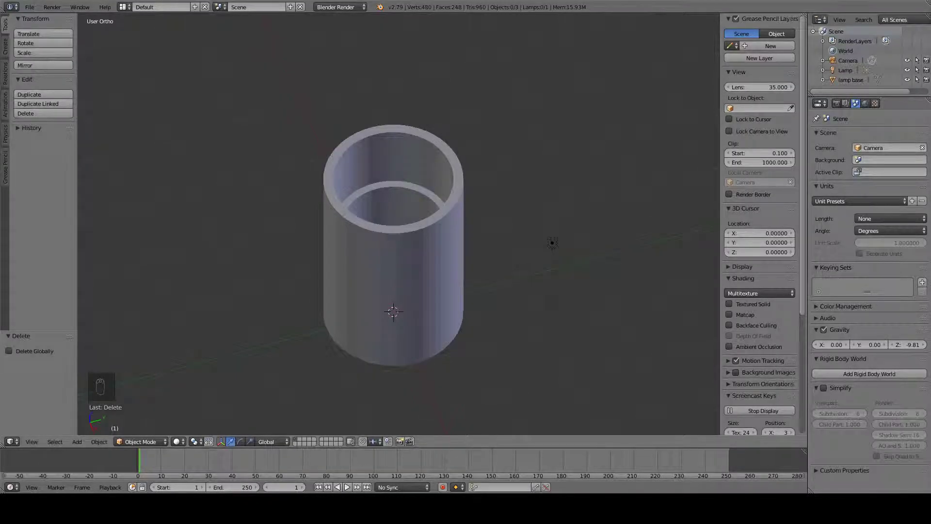
Scale the lamp base uniformly by a factor of 10
{"action": "right_click", "coordinate": [406, 285]}
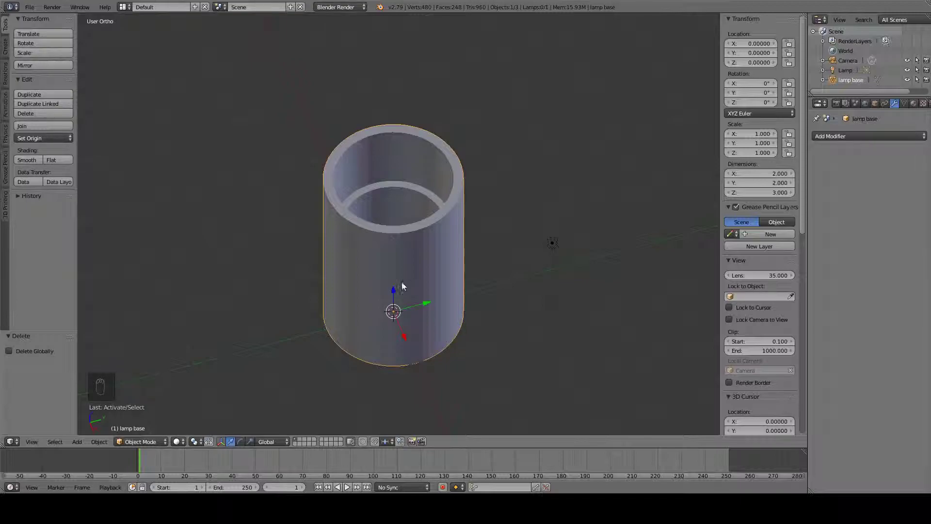
{"action": "scroll", "coordinate": [406, 261], "scroll_direction": "down", "scroll_amount": 6}
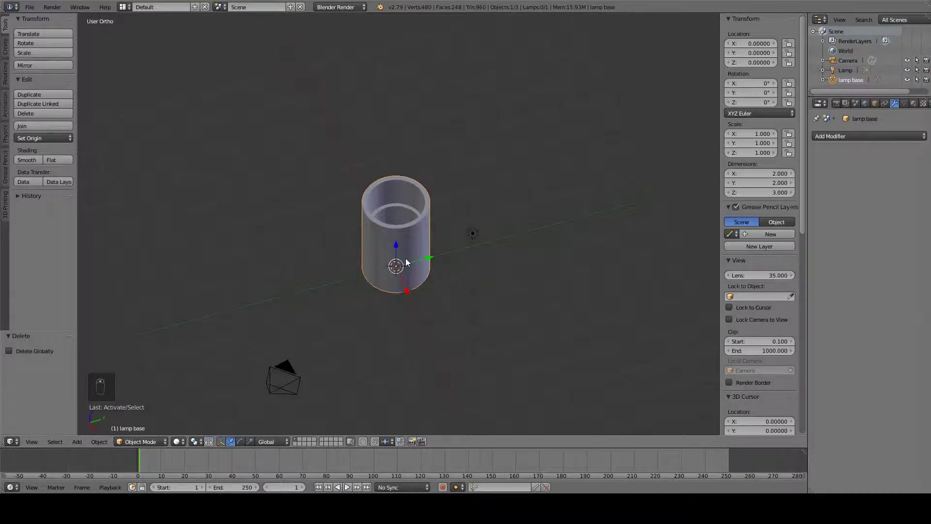
{"action": "type", "text": "s"}
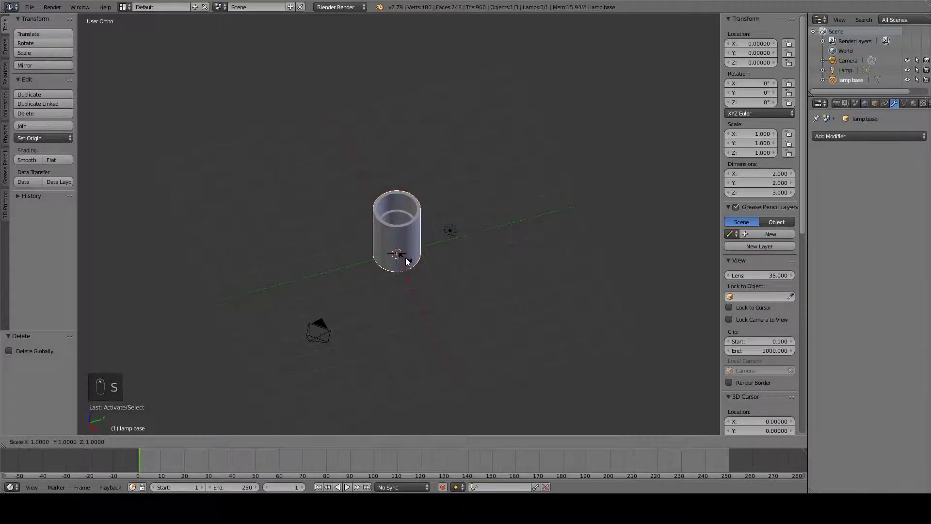
{"action": "type", "text": "10"}
{"action": "key", "text": "Return"}
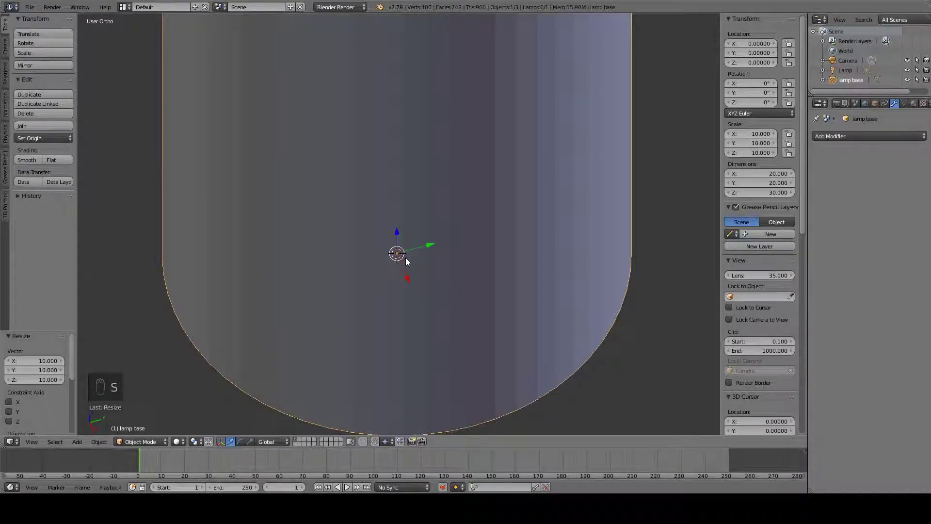
{"action": "scroll", "coordinate": [406, 262], "scroll_direction": "down", "scroll_amount": 5}
{"action": "middle_click_drag", "start_coordinate": [407, 262], "coordinate": [419, 312]}
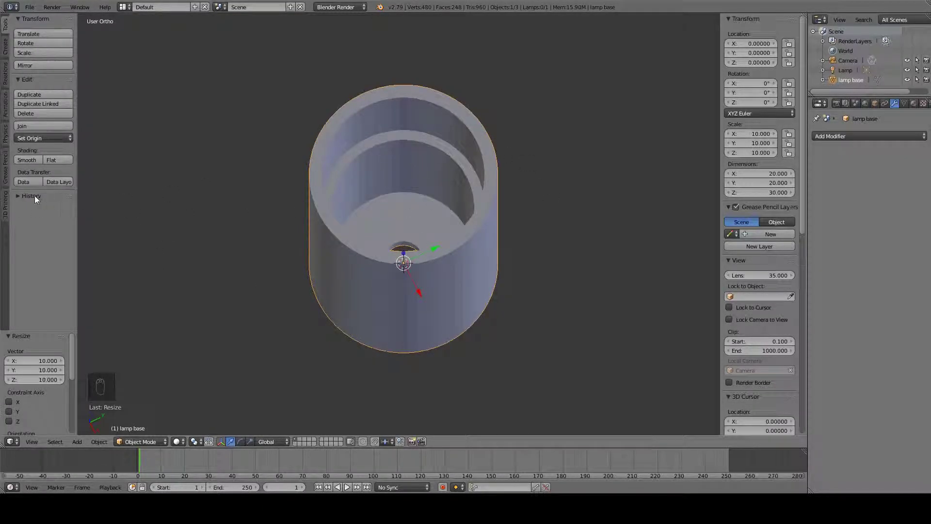
Run all 3D-printing checks on the lamp base and review the output list for mesh errors
{"action": "left_click", "coordinate": [6, 206]}
{"action": "left_click_drag", "start_coordinate": [74, 246], "coordinate": [139, 247]}
{"action": "left_click", "coordinate": [40, 142]}
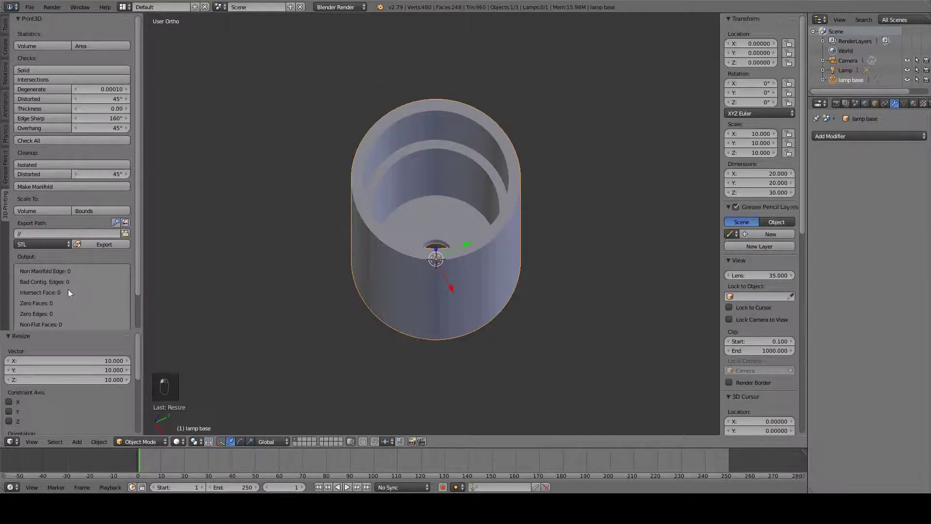
{"action": "left_click", "coordinate": [53, 142]}
{"action": "scroll", "coordinate": [64, 277], "scroll_direction": "down", "scroll_amount": 2}
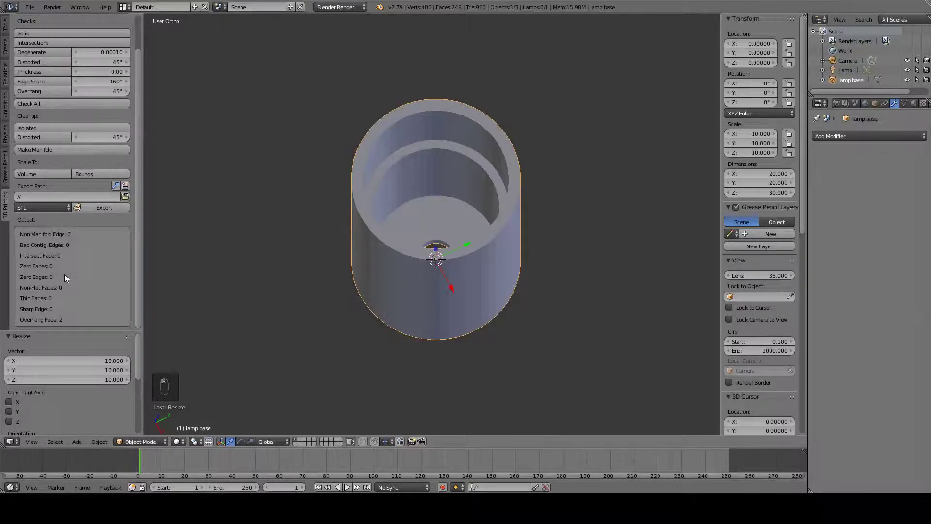
{"action": "scroll", "coordinate": [62, 250], "scroll_direction": "up", "scroll_amount": 2}
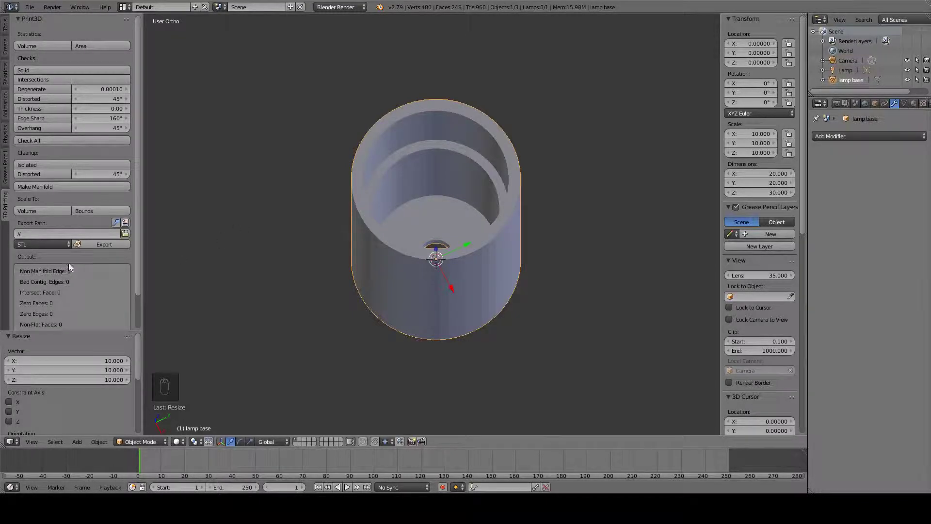
Export the lamp base in STL format to the Desktop folder as lamp base.stl
{"action": "right_click", "coordinate": [395, 246]}
{"action": "left_click", "coordinate": [30, 6]}
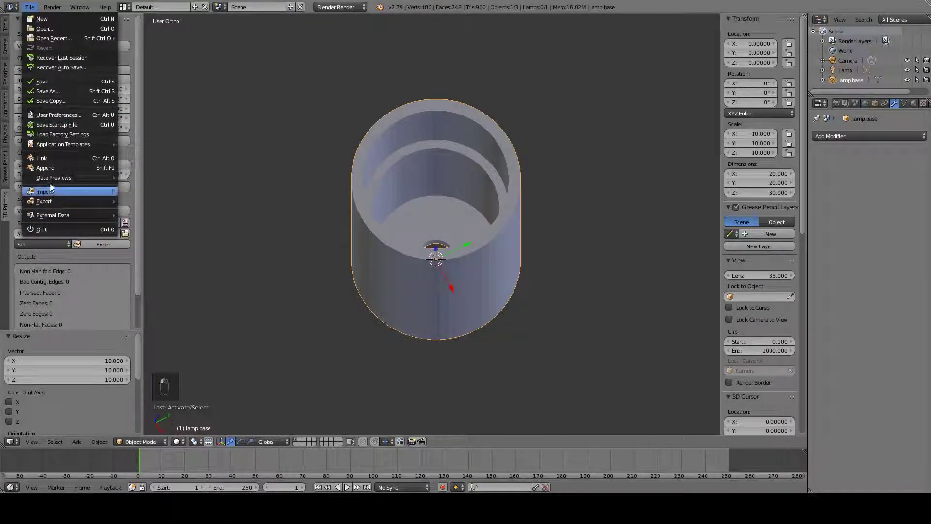
{"action": "mouse_move", "coordinate": [53, 201]}
{"action": "left_click", "coordinate": [172, 277]}
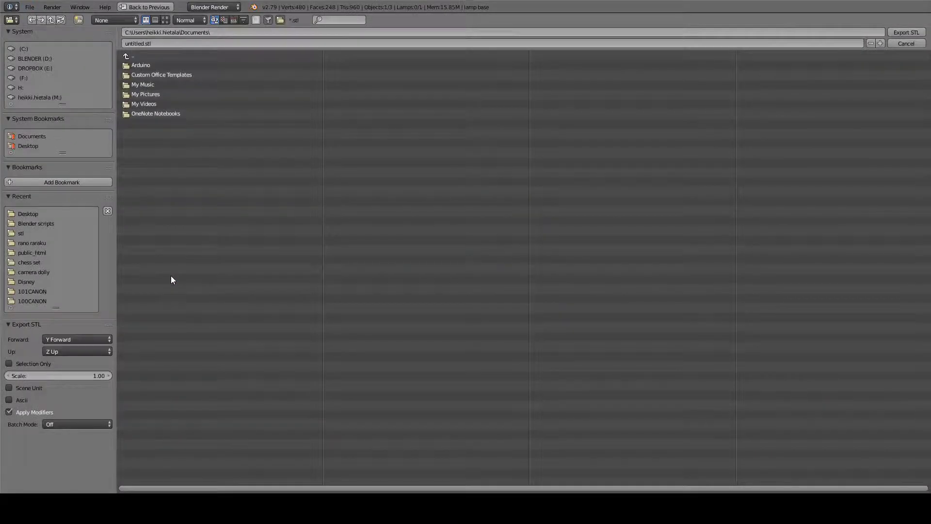
{"action": "left_click", "coordinate": [33, 209]}
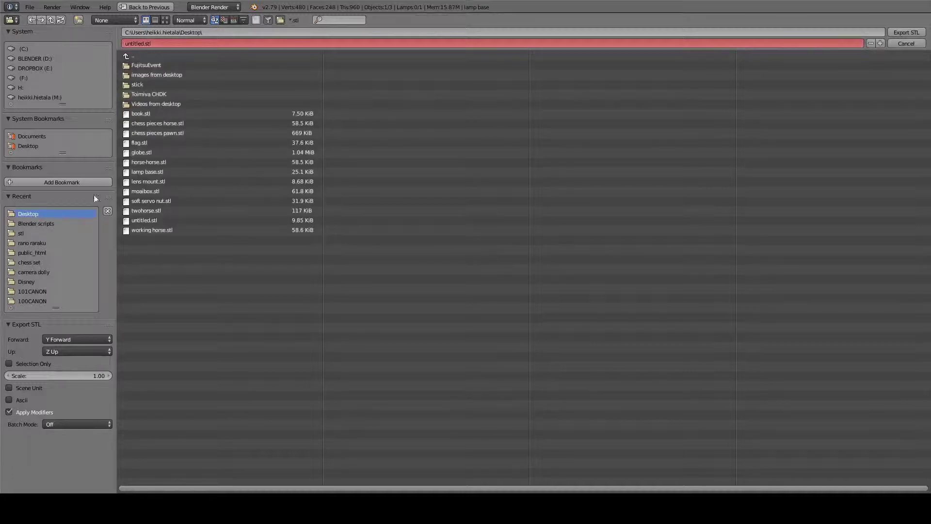
{"action": "left_click", "coordinate": [281, 44]}
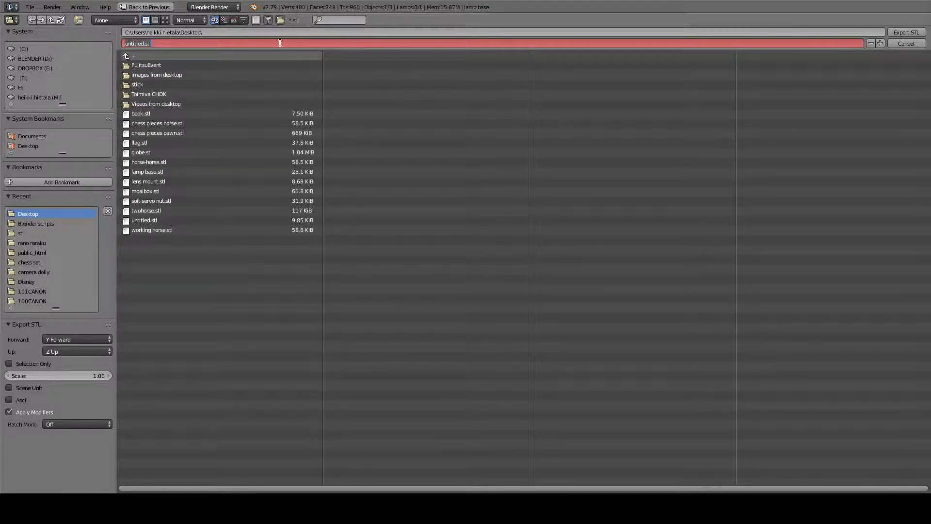
{"action": "type", "text": "lam"}
{"action": "left_click", "coordinate": [912, 33]}
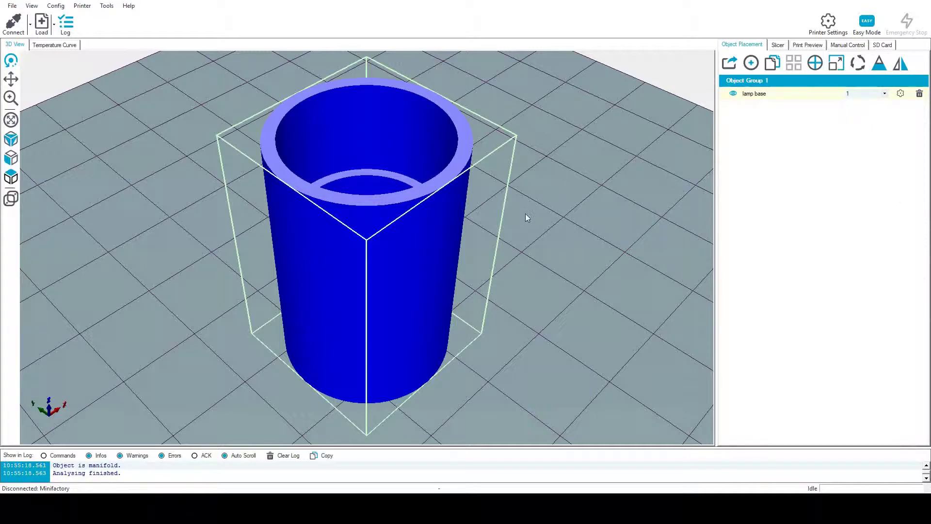
Slice the lamp base with Slic3r using the basic 20 infill 03 layer print setting, minifactory printer settings and basic abs filament
{"action": "scroll", "coordinate": [527, 217], "scroll_direction": "down", "scroll_amount": 5}
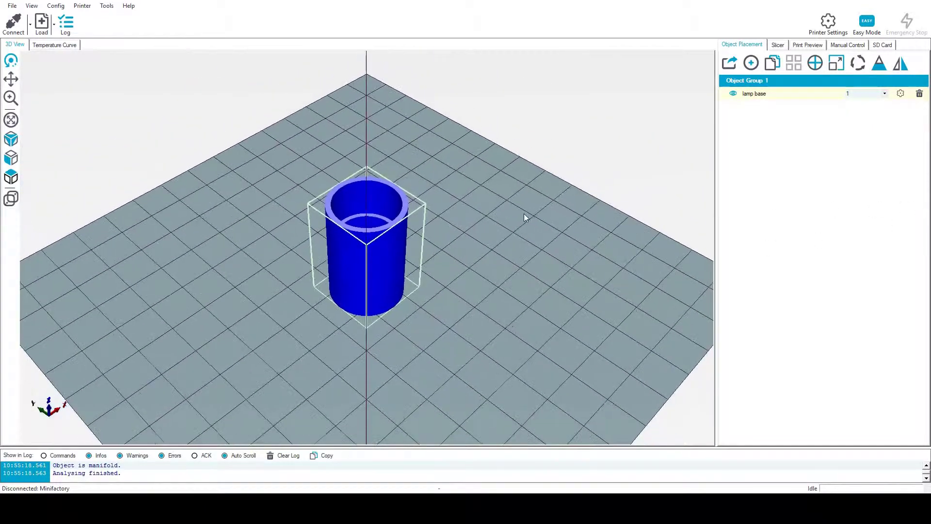
{"action": "left_click", "coordinate": [900, 94]}
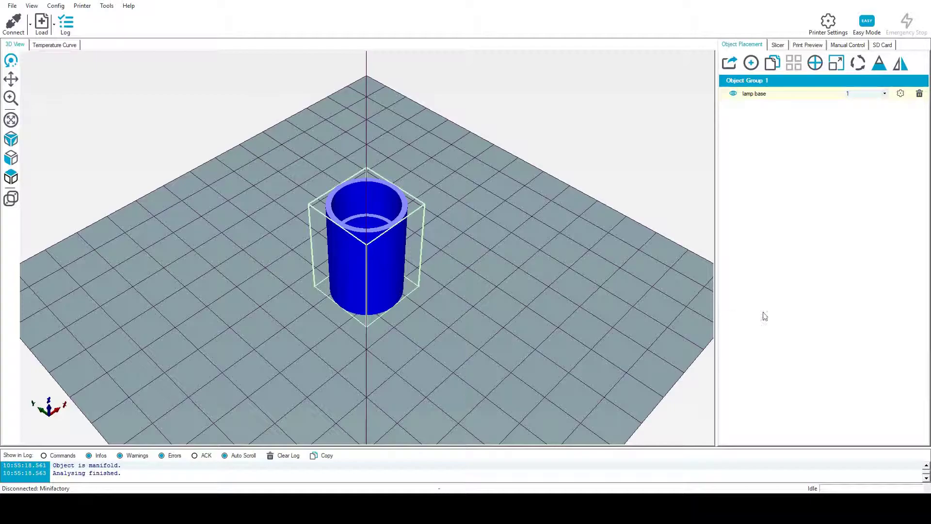
{"action": "left_click", "coordinate": [779, 44]}
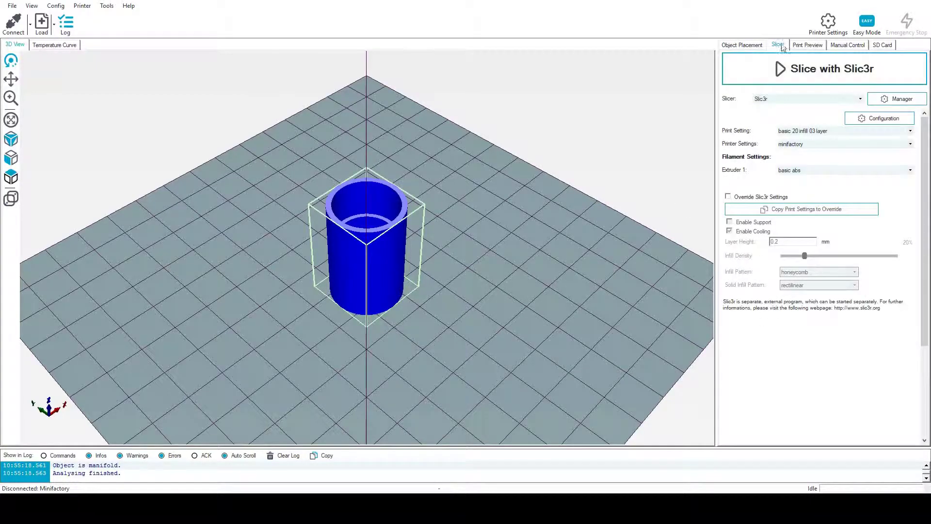
{"action": "left_click", "coordinate": [800, 145]}
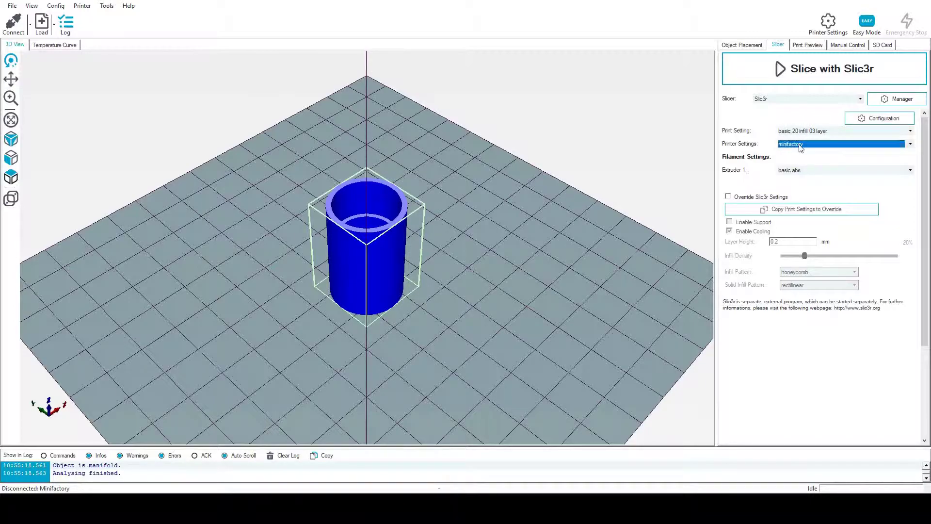
{"action": "left_click", "coordinate": [802, 172]}
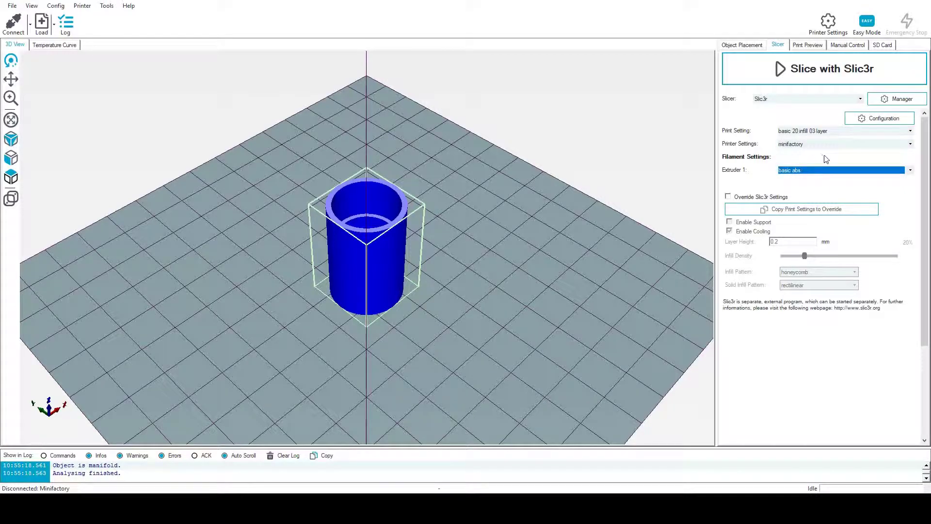
{"action": "left_click", "coordinate": [822, 85]}
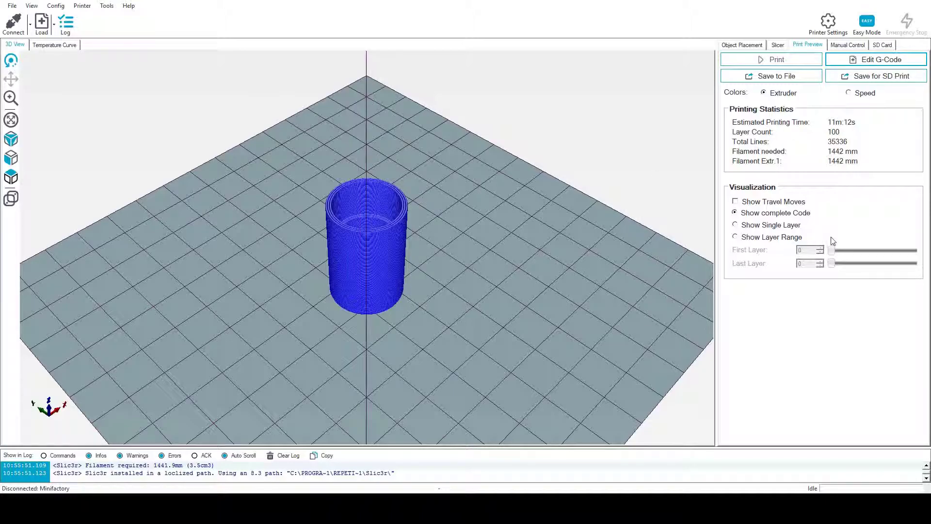
Preview the sliced lamp base as a layer range, raising the last layer step by step to 100, and inspect the toolpaths
{"action": "scroll", "coordinate": [387, 262], "scroll_direction": "up", "scroll_amount": 4}
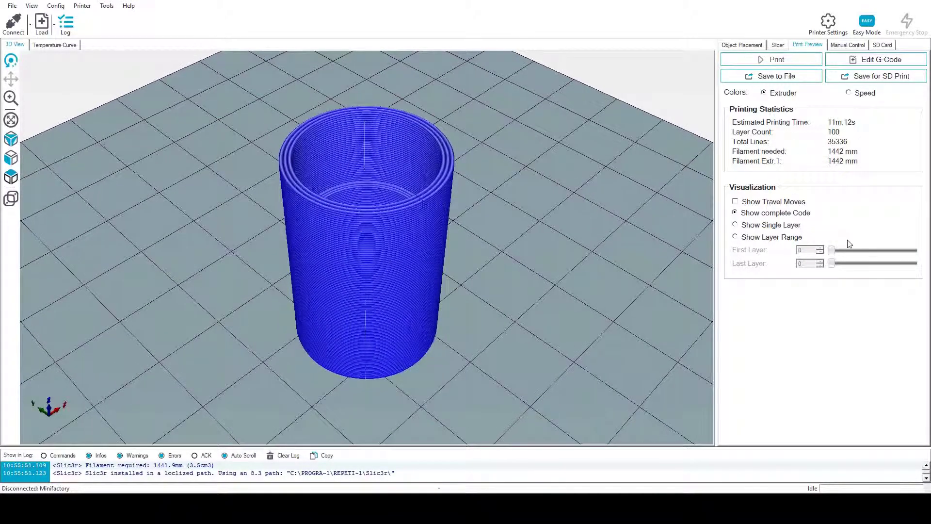
{"action": "left_click", "coordinate": [772, 239]}
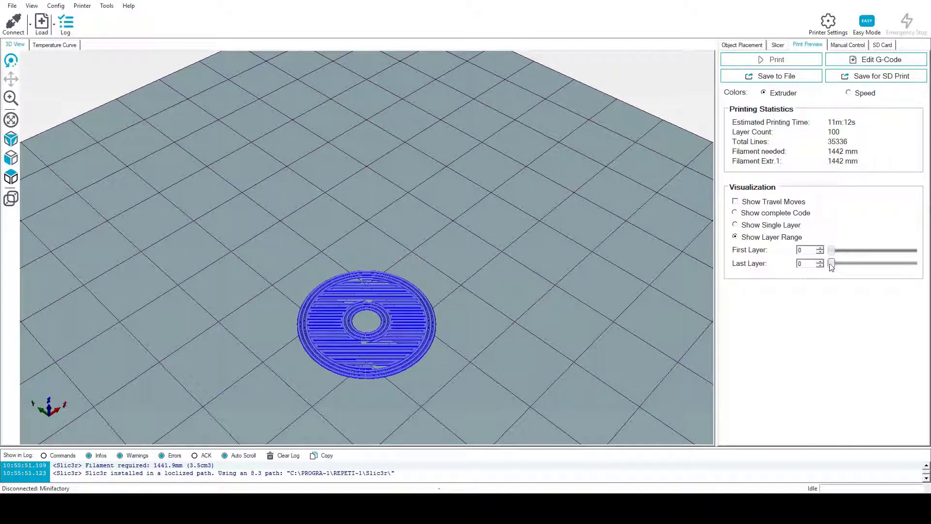
{"action": "left_click", "coordinate": [819, 261]}
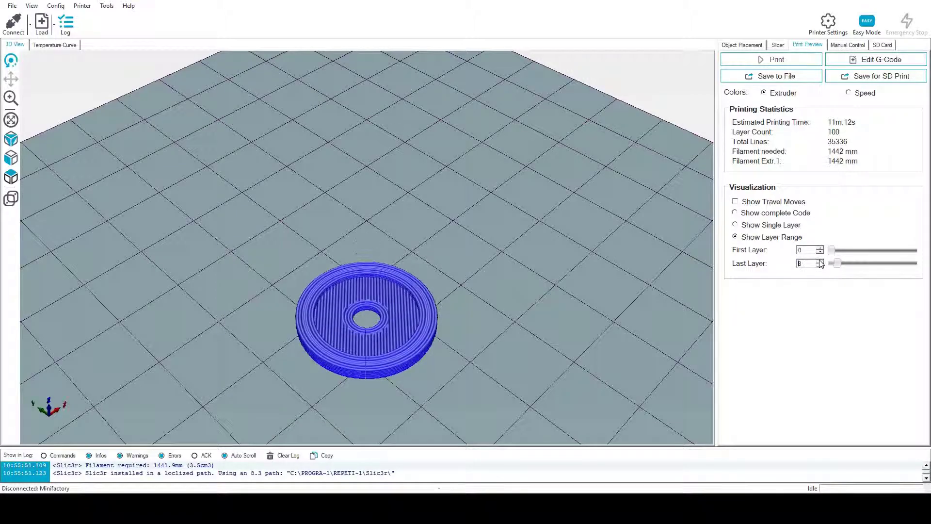
{"action": "left_click_drag", "start_coordinate": [837, 265], "coordinate": [924, 253]}
{"action": "left_click_drag", "start_coordinate": [606, 187], "coordinate": [514, 170]}
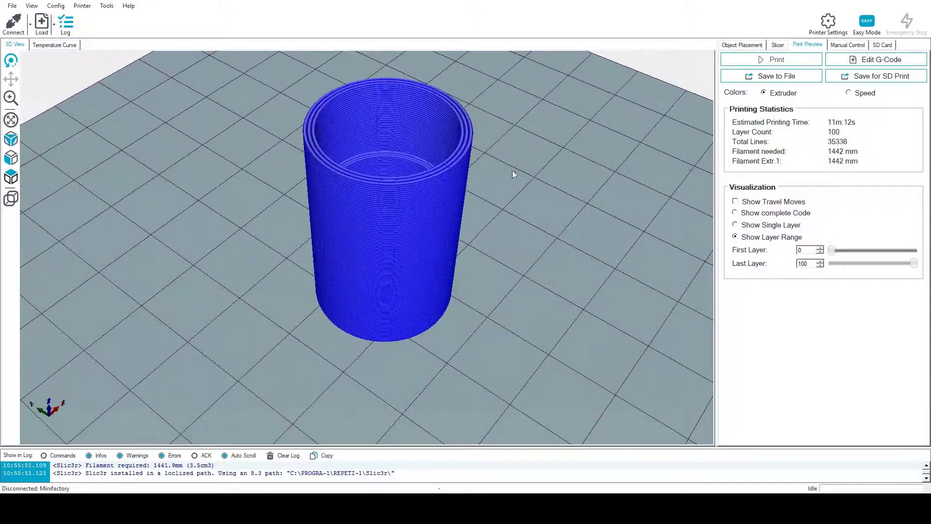
{"action": "scroll", "coordinate": [503, 173], "scroll_direction": "down", "scroll_amount": 6}
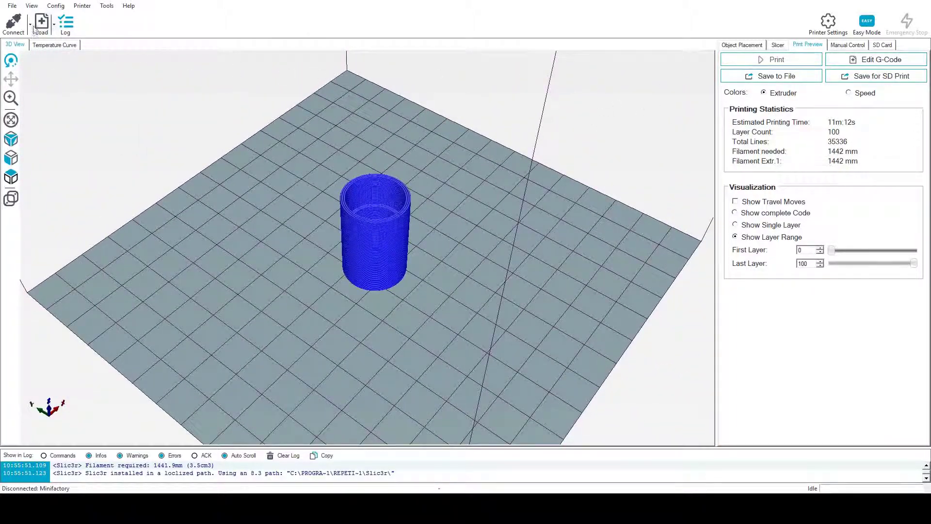